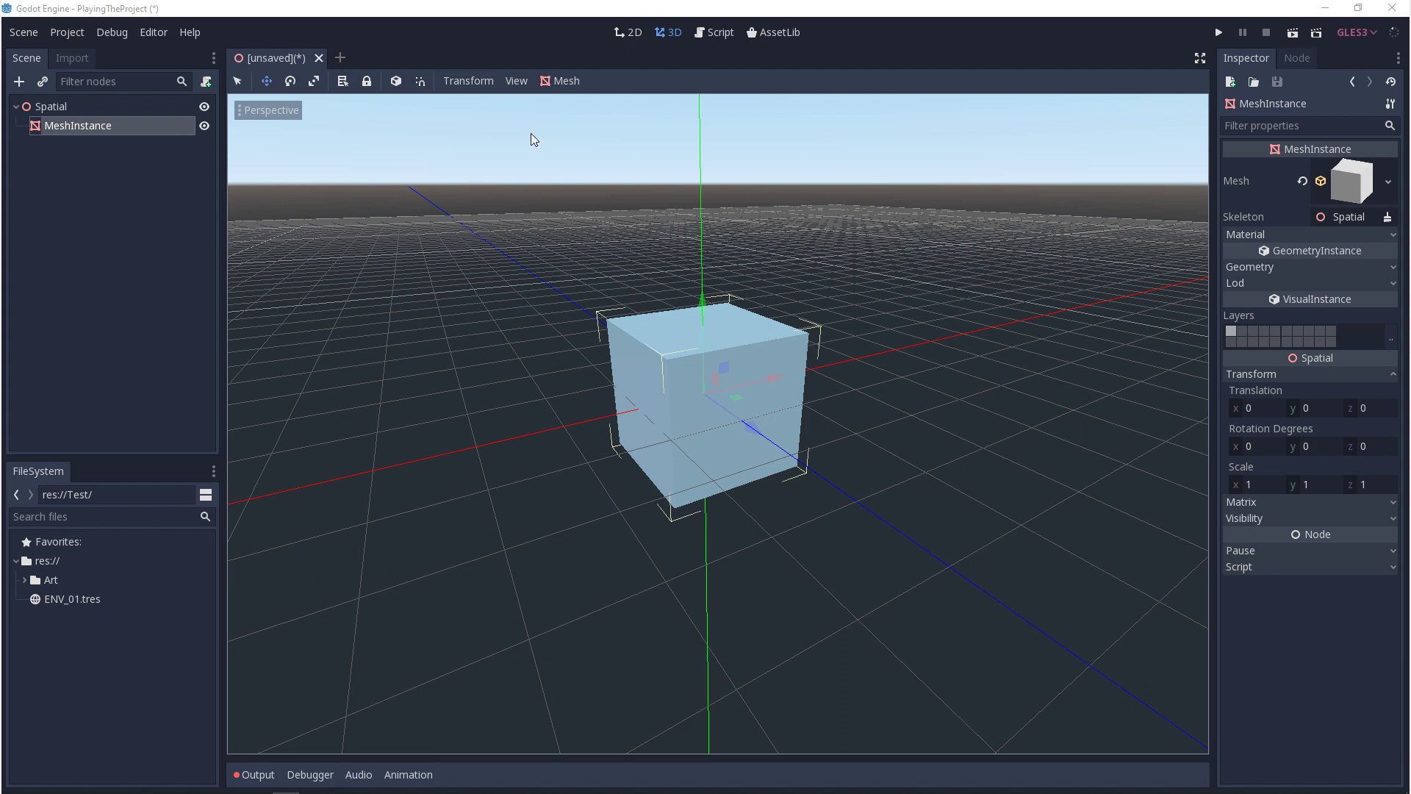
# - Hide the 3D viewport floor grid, then show it again
pyautogui.click(515, 82)
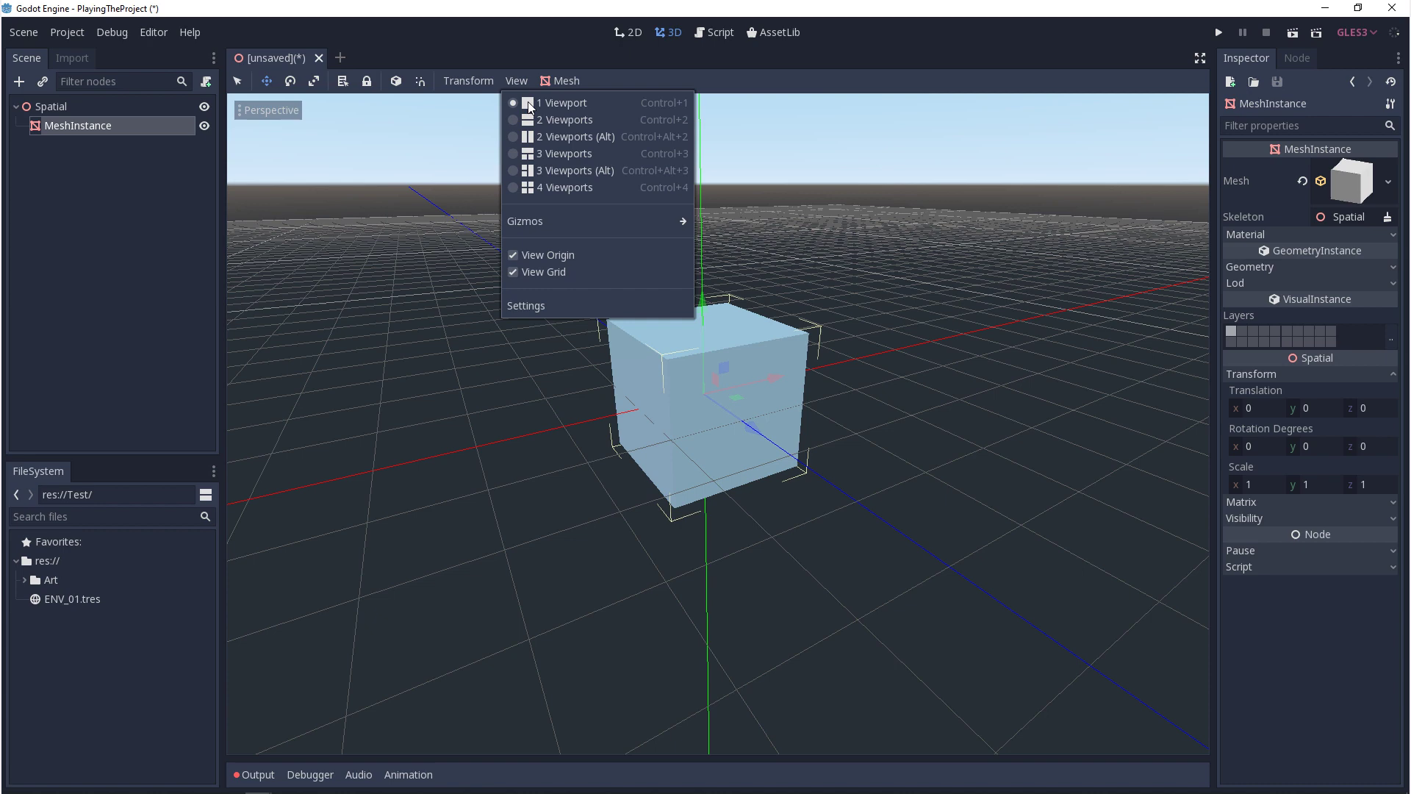
pyautogui.click(566, 276)
pyautogui.click(516, 81)
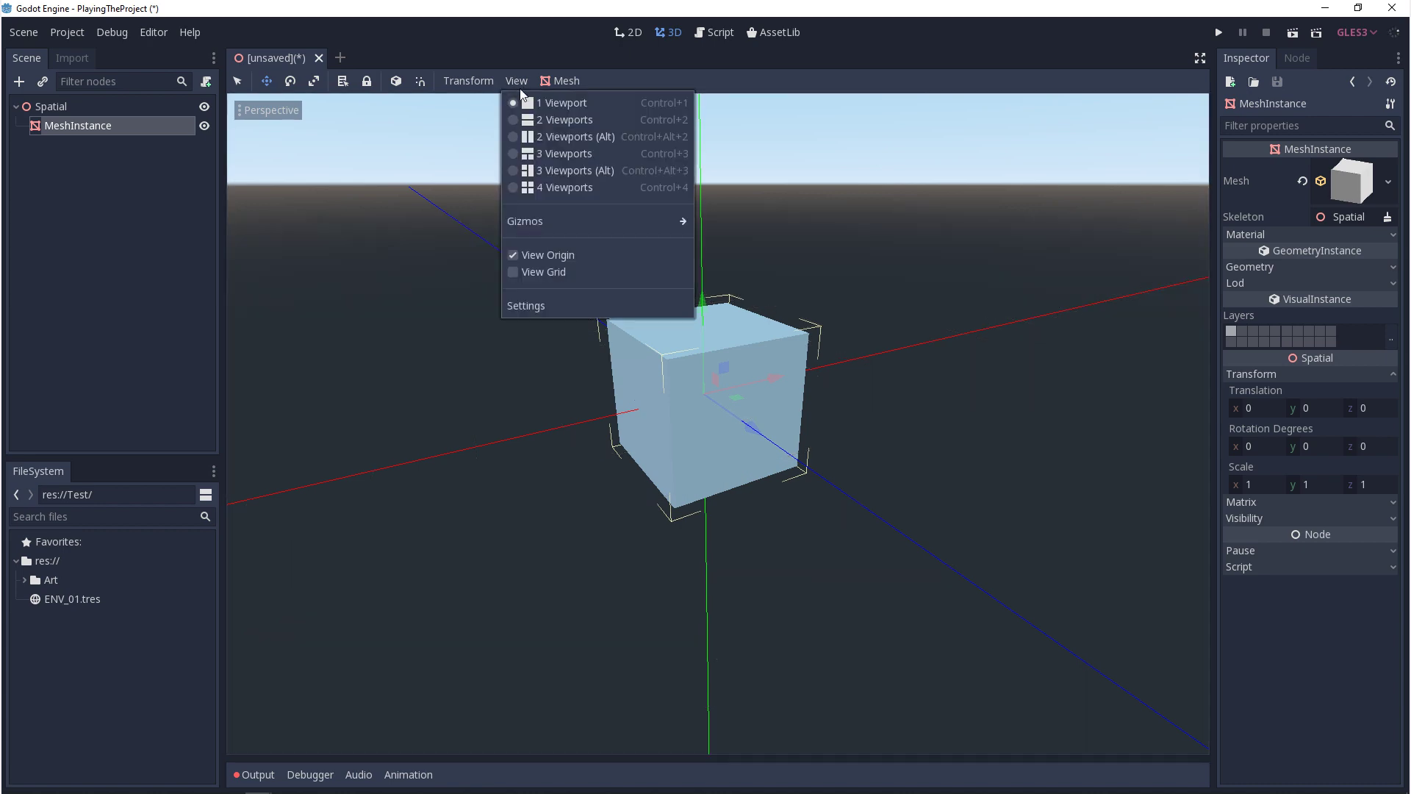
pyautogui.click(558, 275)
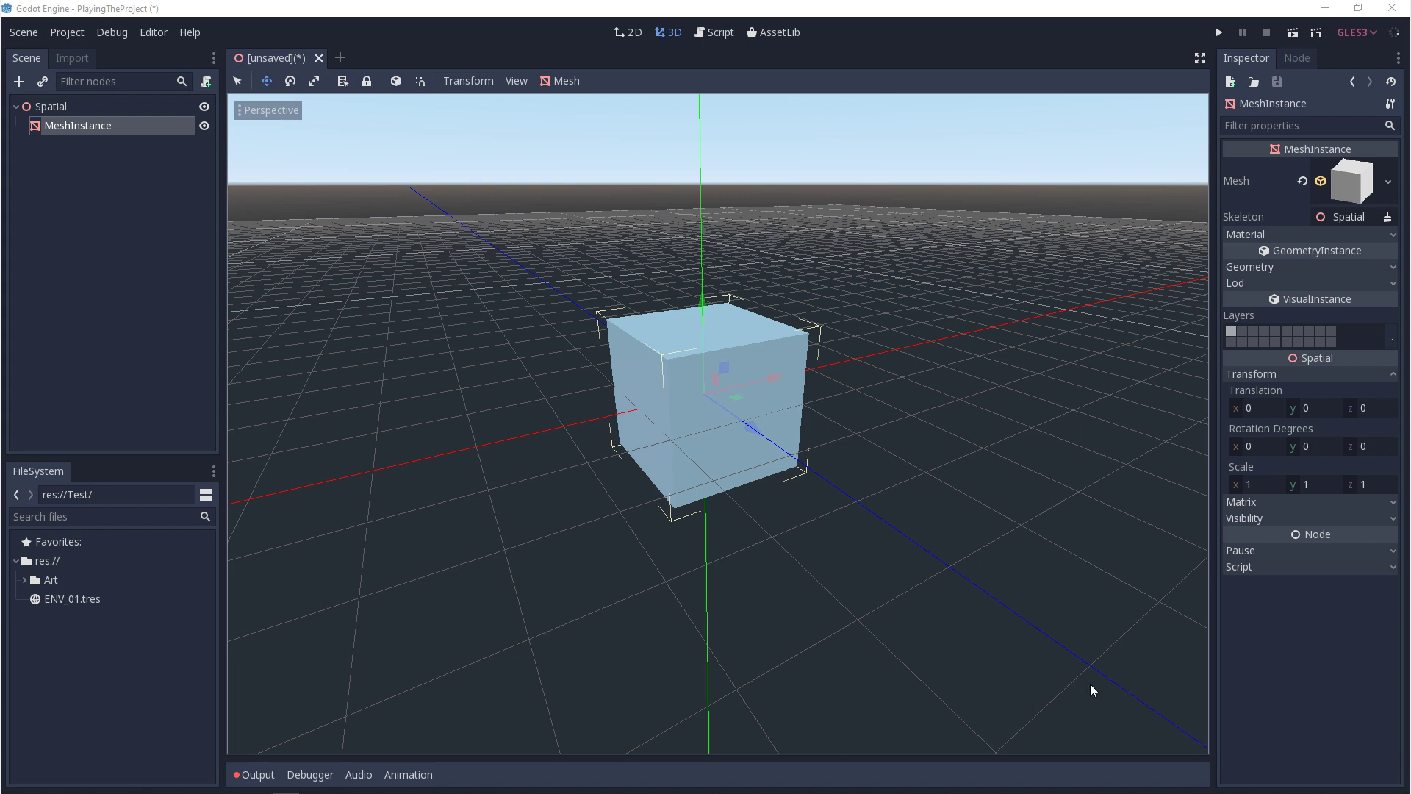
# - In Editor Settings, set 3D Grid Size 200 and Primary Grid Steps 5, then save and restart
pyautogui.click(154, 32)
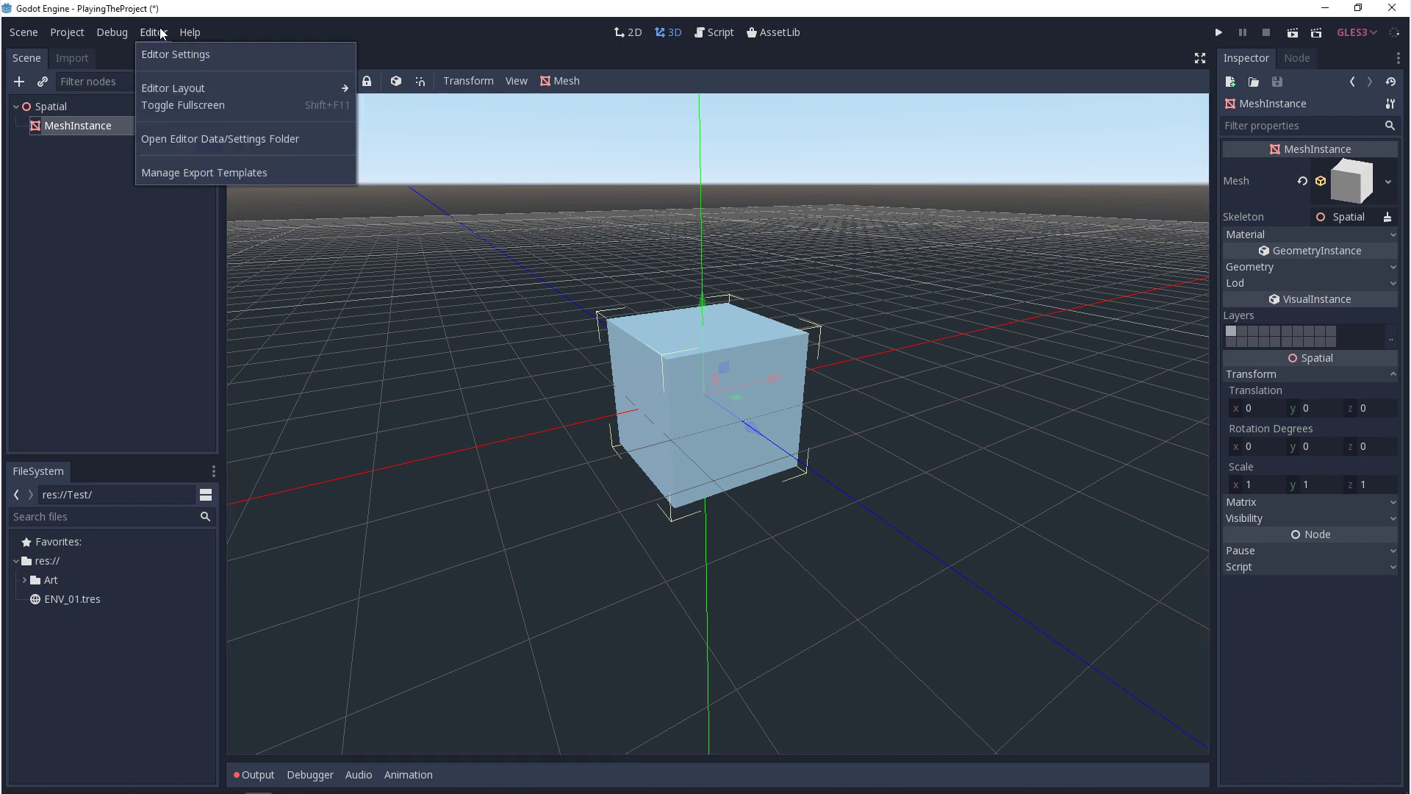
pyautogui.click(197, 57)
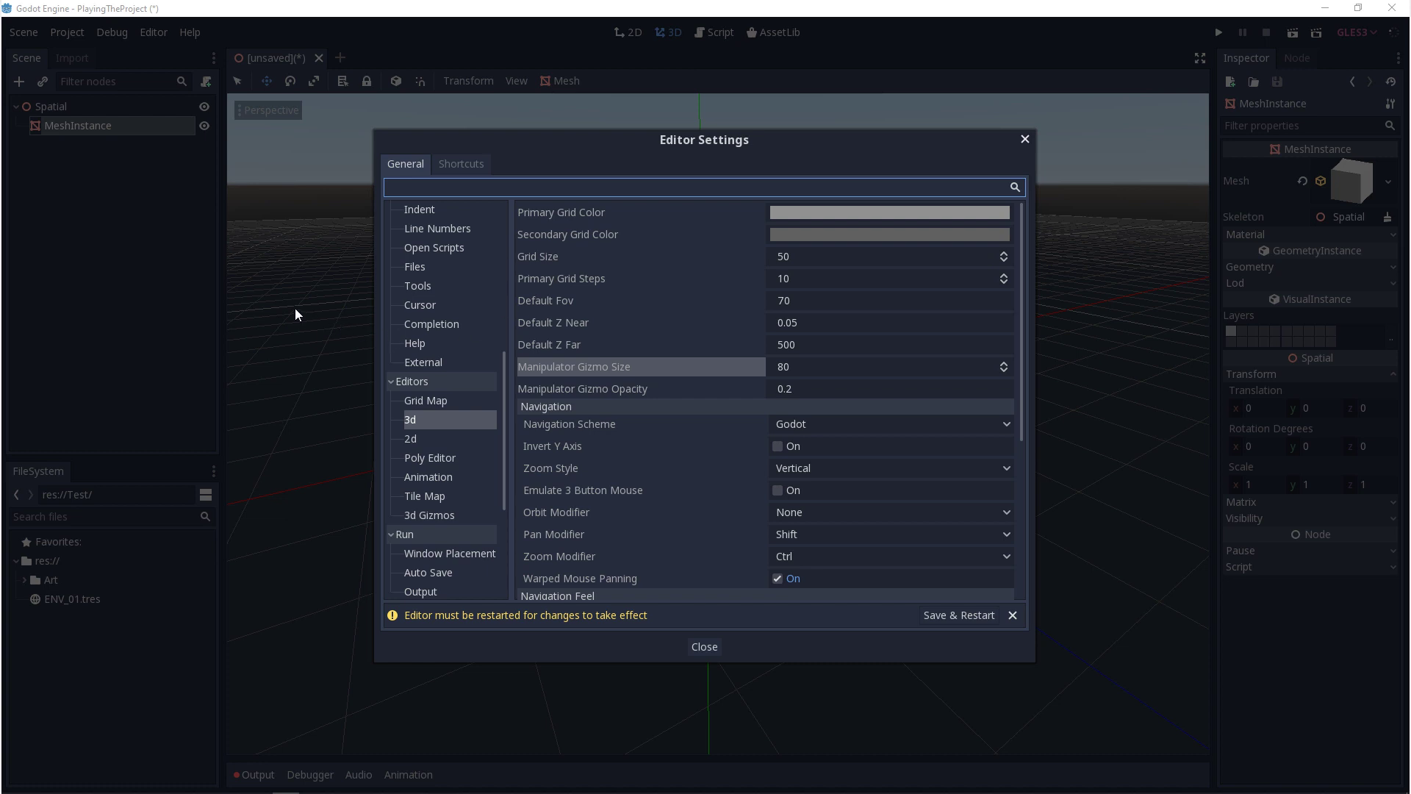
pyautogui.click(805, 257)
pyautogui.write('200')
pyautogui.press('Return')
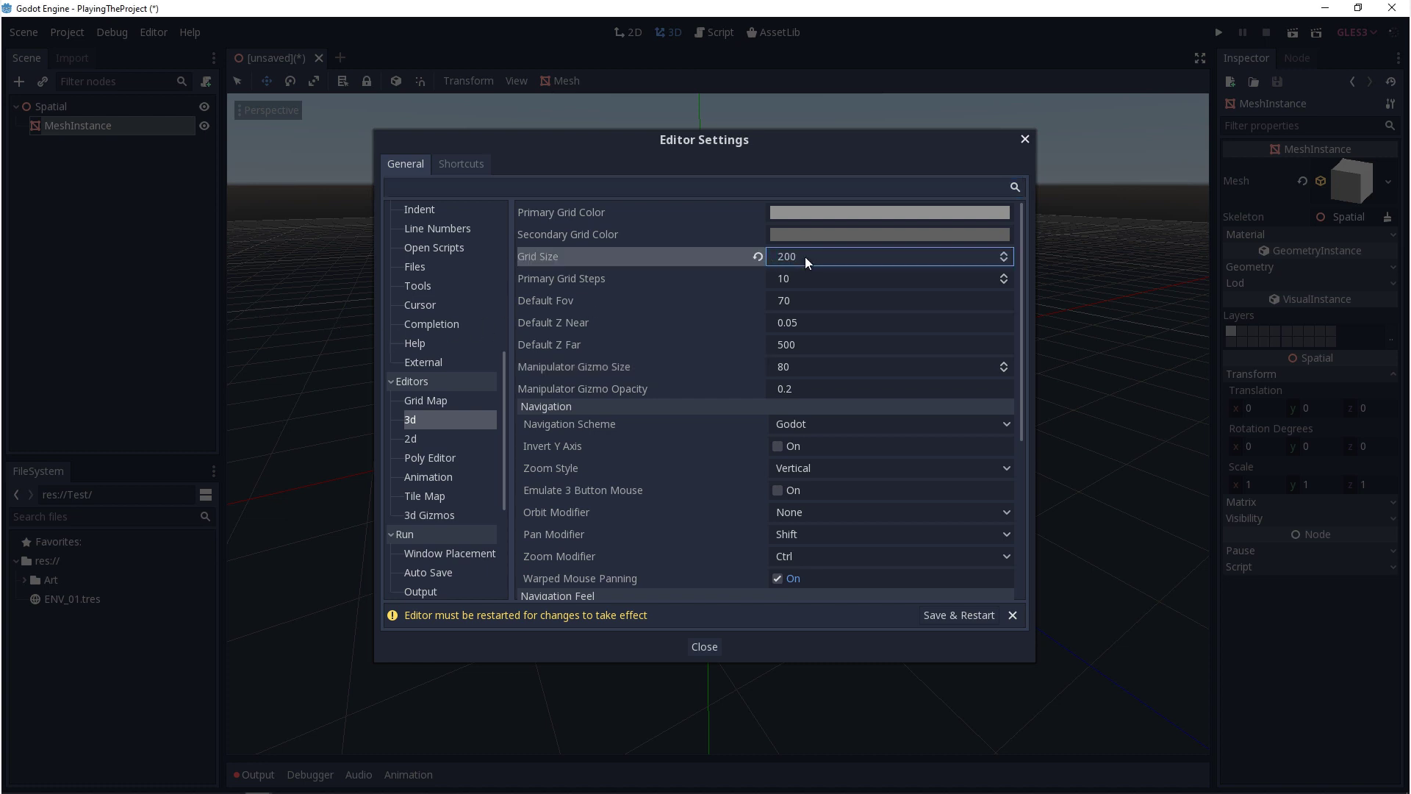
pyautogui.click(803, 277)
pyautogui.write('5')
pyautogui.press('Return')
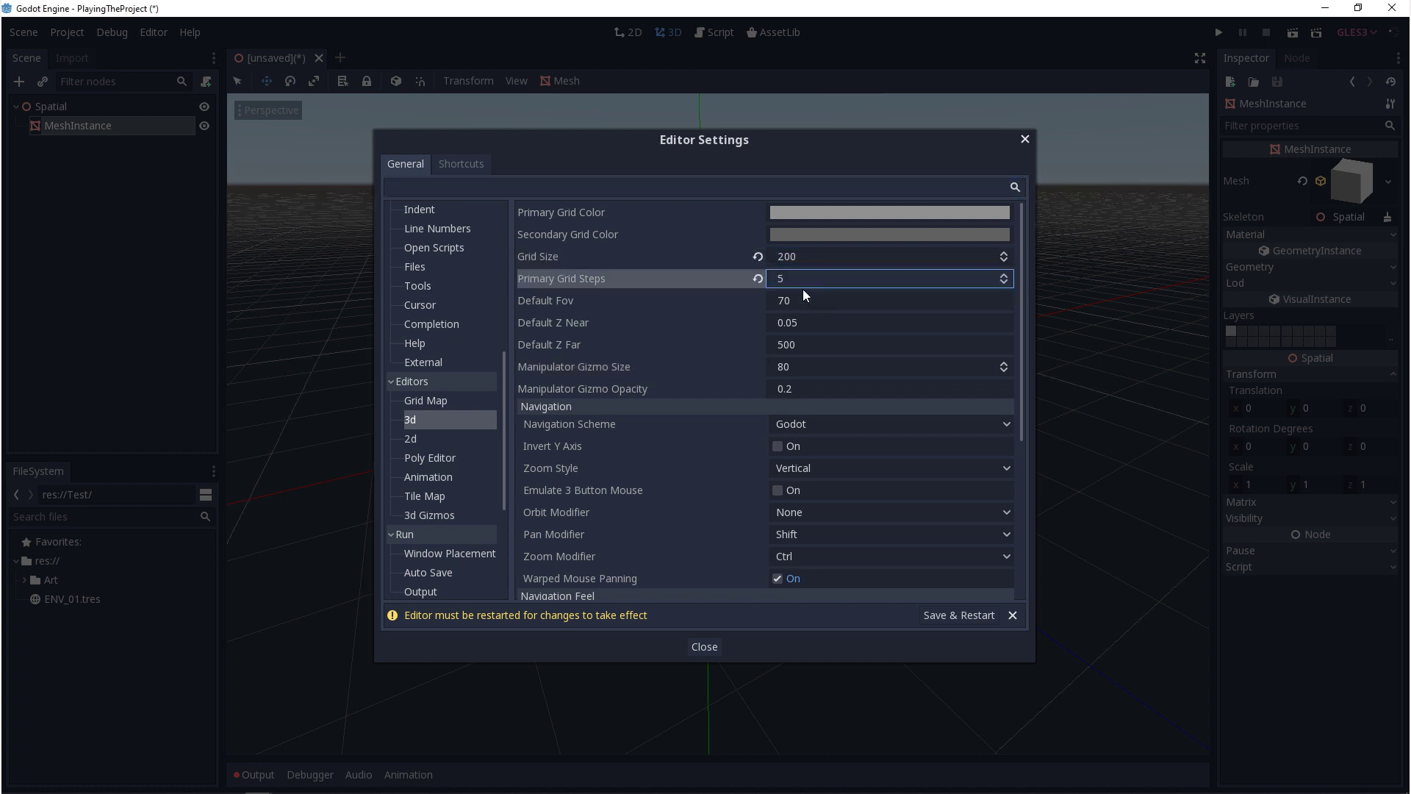
pyautogui.click(953, 616)
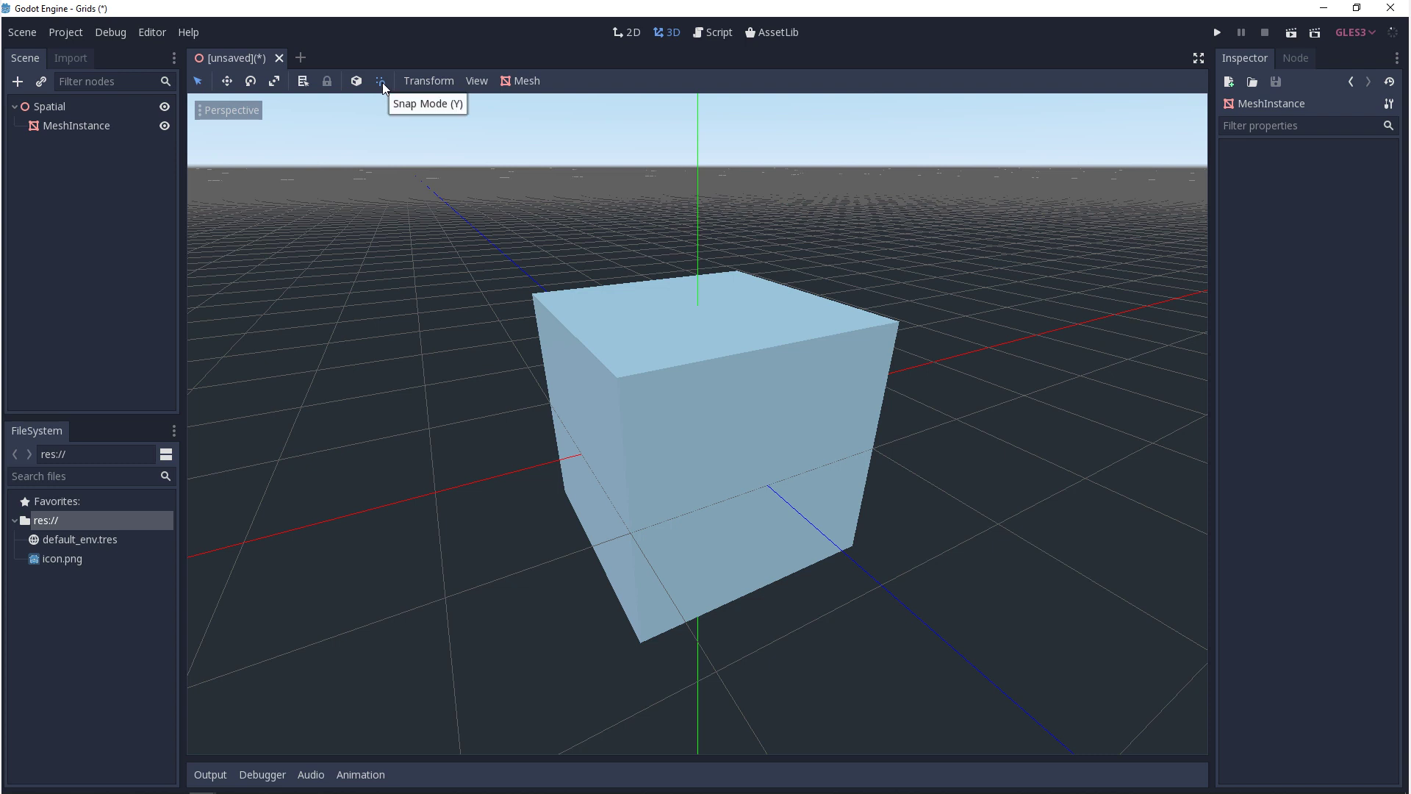
# - Toggle 3D snap mode off and back on
pyautogui.click(381, 82)
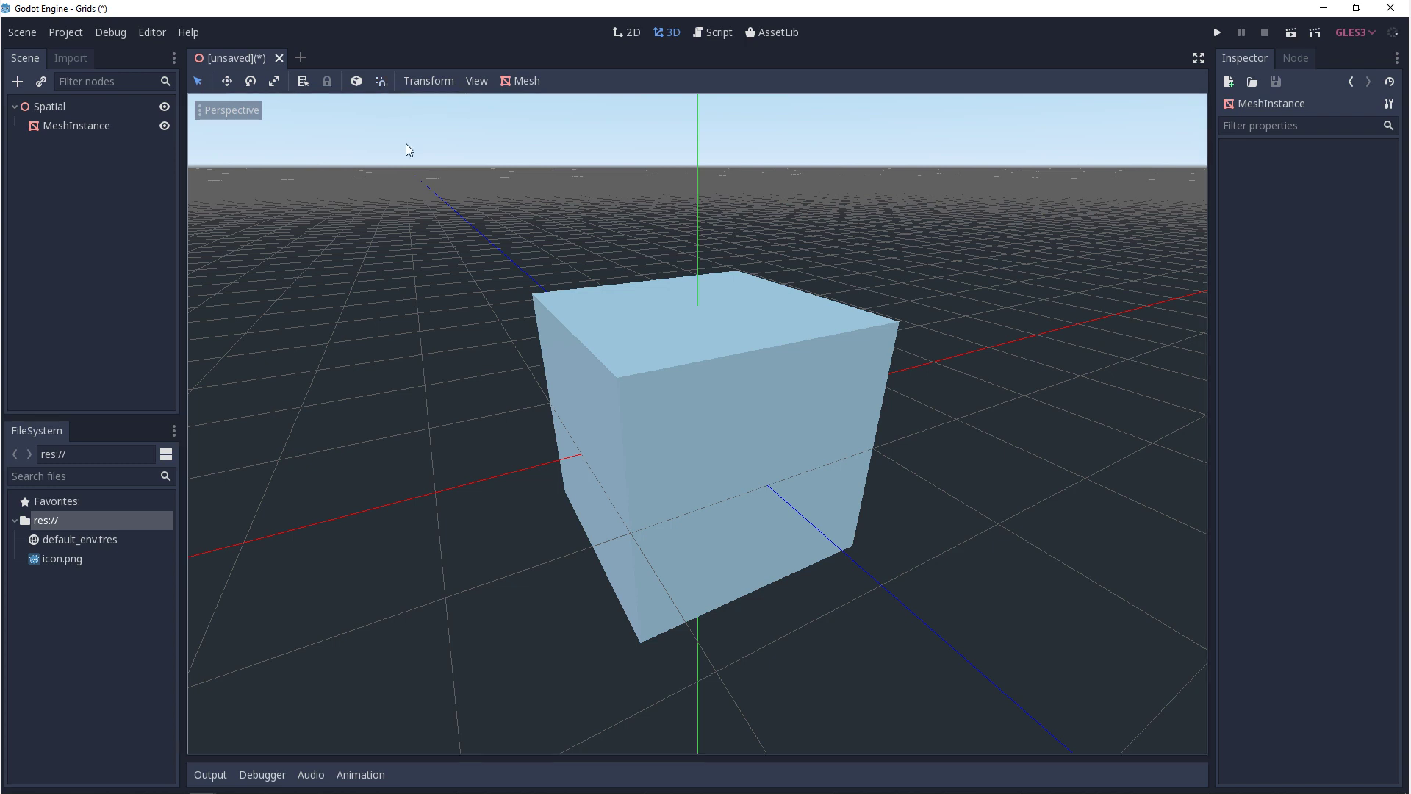
pyautogui.press('y')
pyautogui.press('y')
pyautogui.press('ctrl')
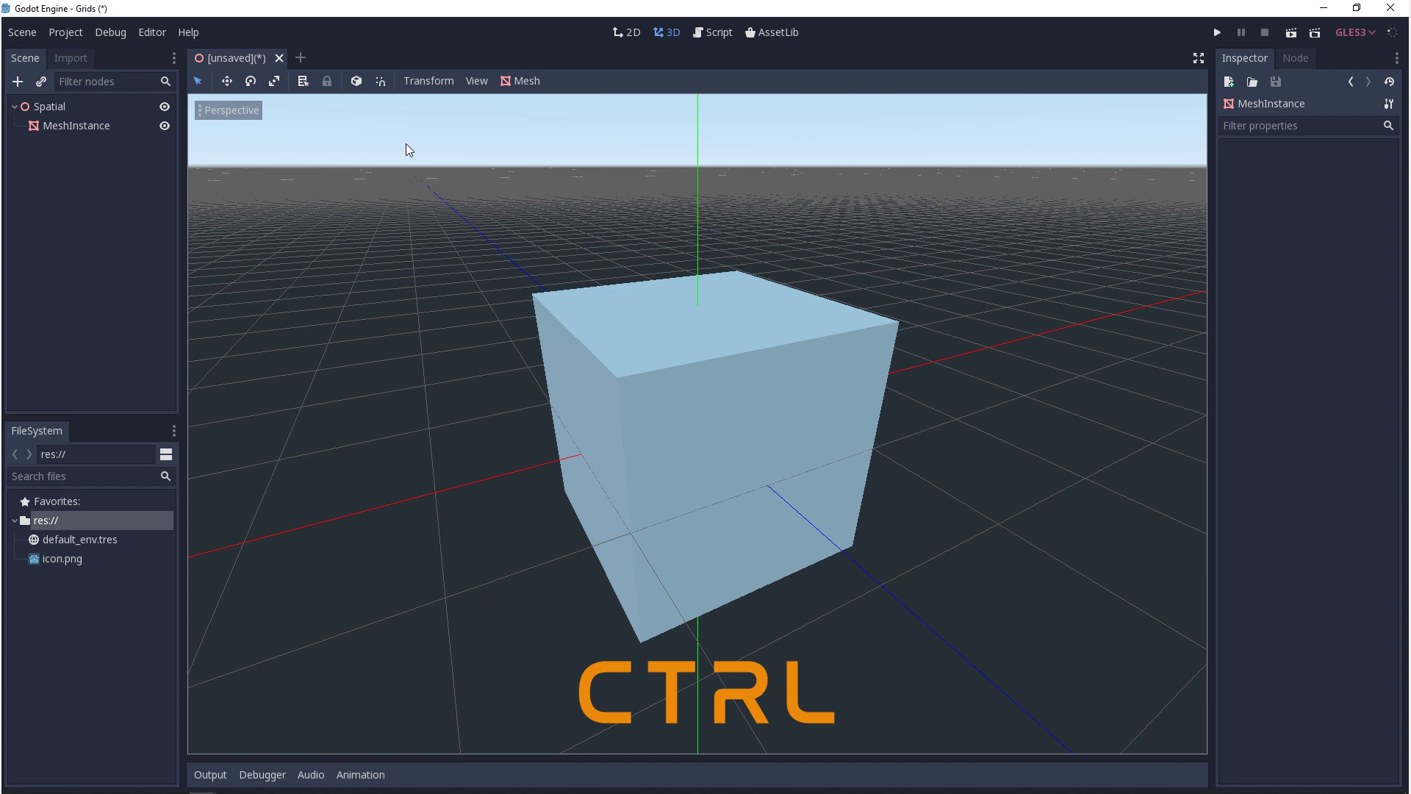
pyautogui.click(380, 82)
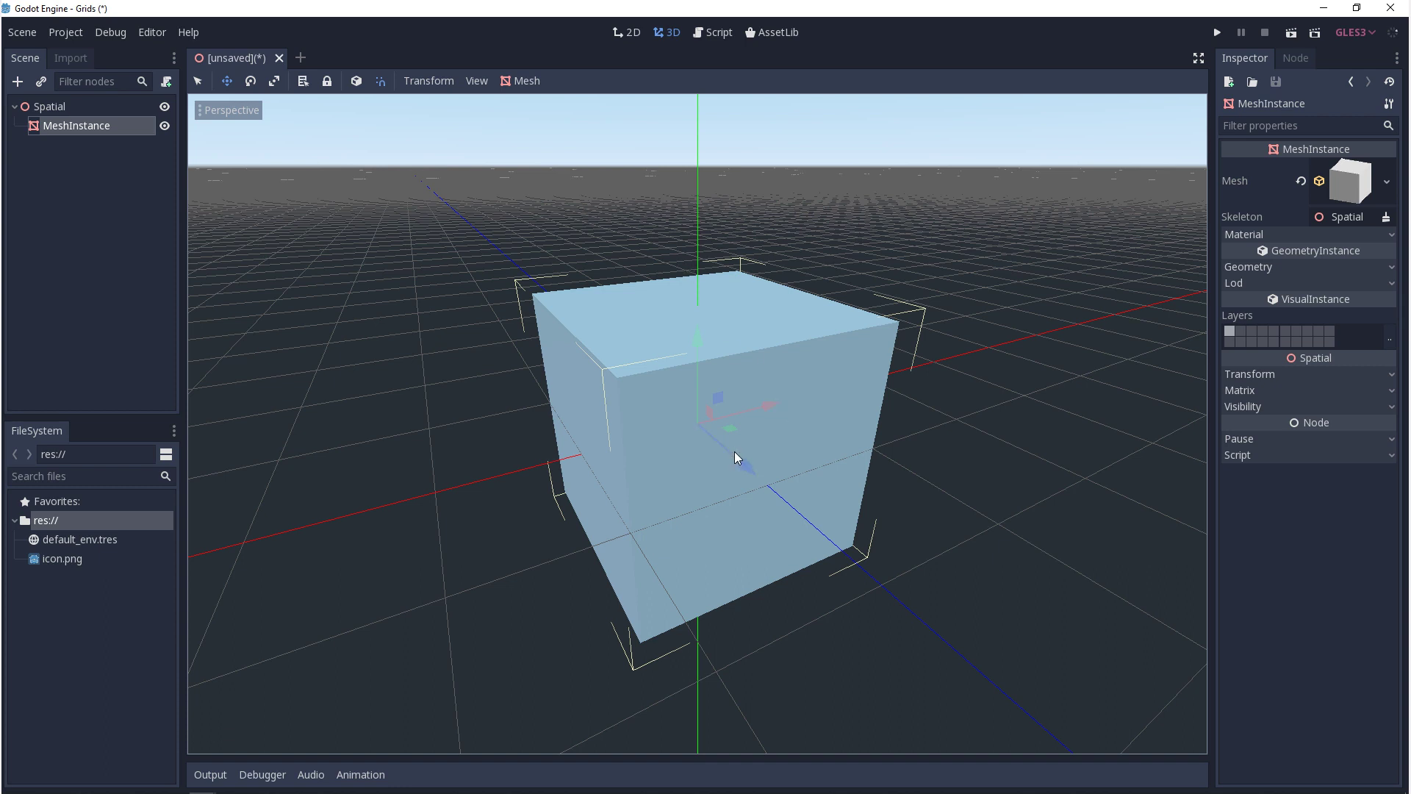
# - Move the cube one unit along Z and rotate it around X in snapped steps
pyautogui.moveTo(766, 483)
pyautogui.mouseDown()
pyautogui.moveTo(583, 391)
pyautogui.moveTo(788, 518)
pyautogui.moveTo(770, 505)
pyautogui.mouseUp()
pyautogui.press('e')
pyautogui.moveTo(714, 386); pyautogui.dragTo(842, 461)
pyautogui.press('r')
# - Set the 3D Rotate Snap to 45 degrees, then stretch the cube along X and back
pyautogui.click(433, 81)
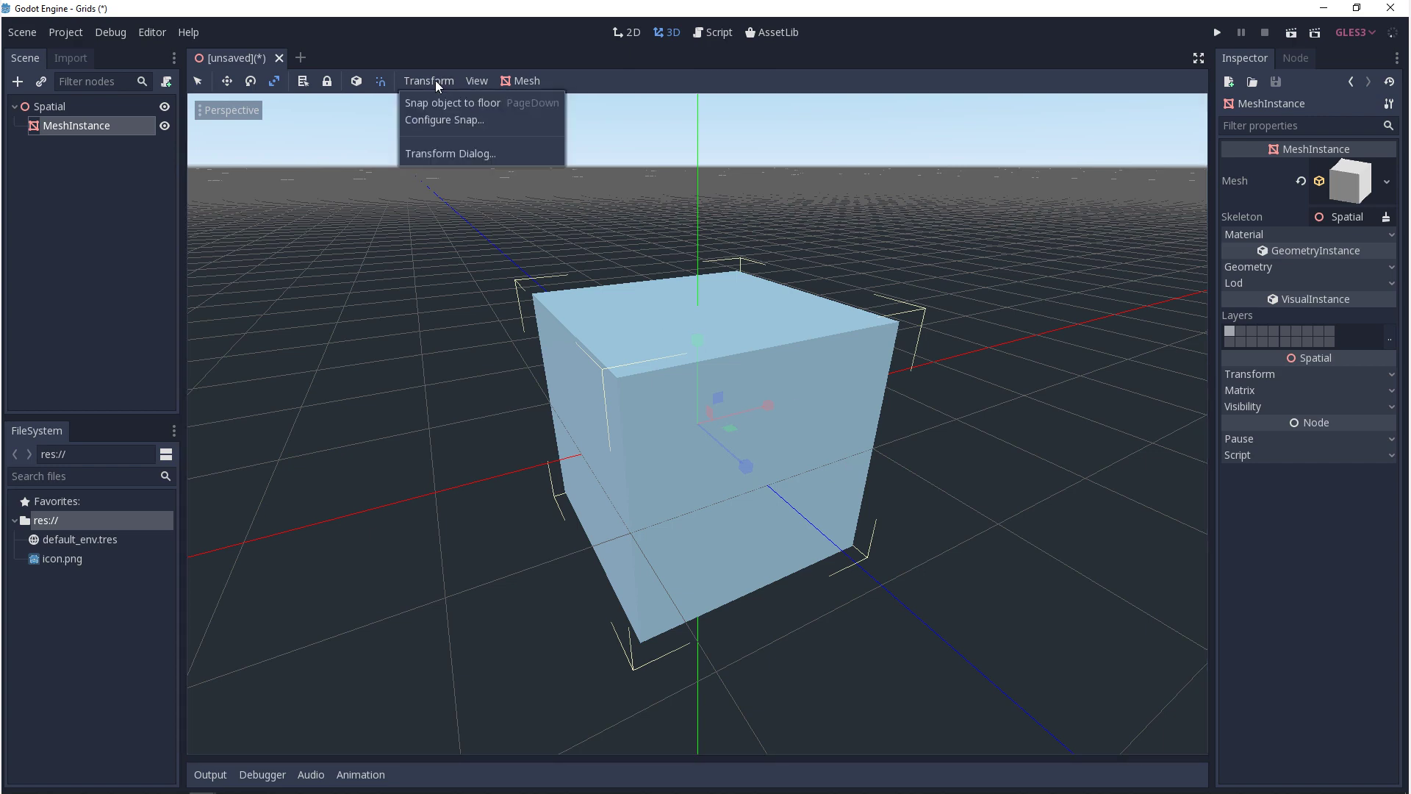
pyautogui.click(452, 120)
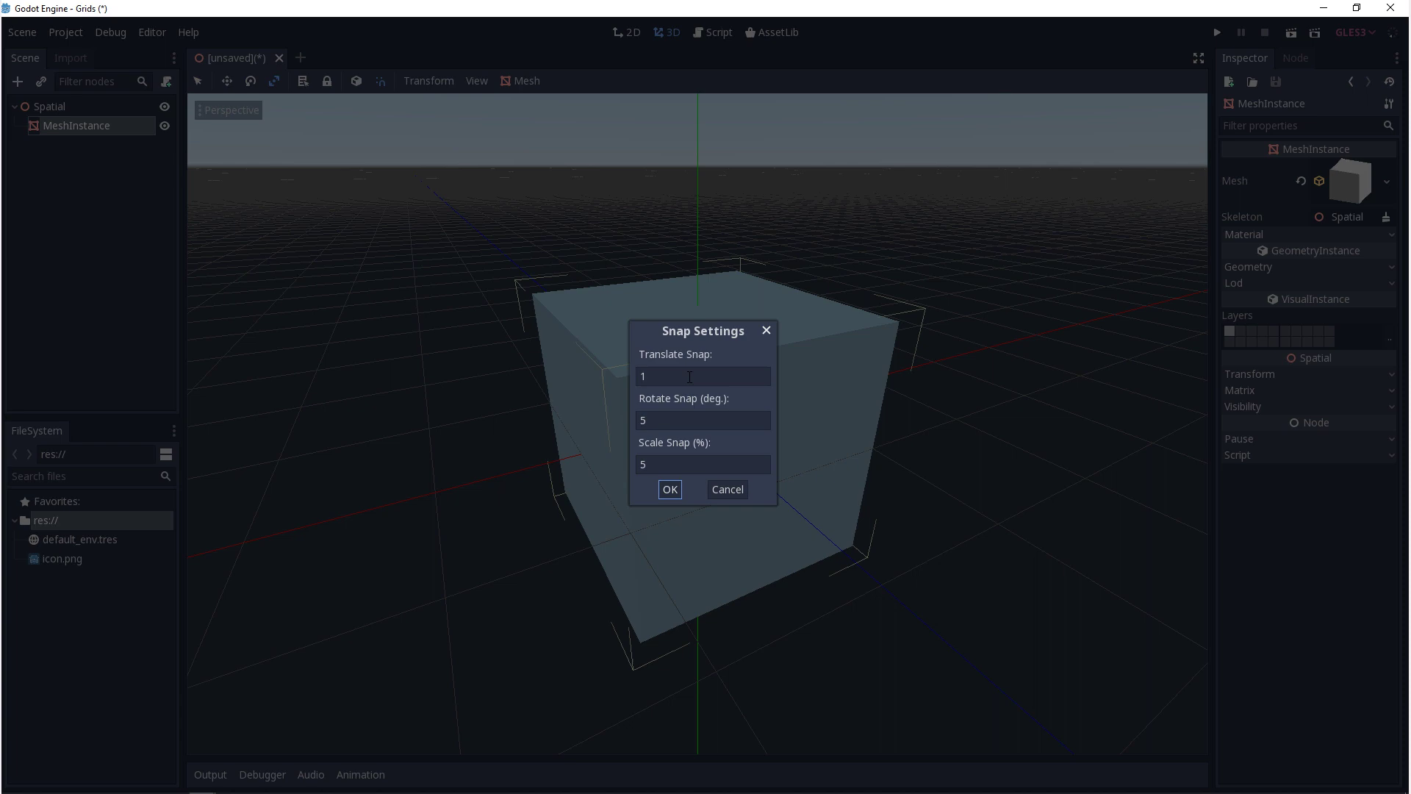
pyautogui.click(708, 422)
pyautogui.press('BackSpace')
pyautogui.write('45')
pyautogui.click(676, 465)
pyautogui.moveTo(676, 464); pyautogui.dragTo(624, 463)
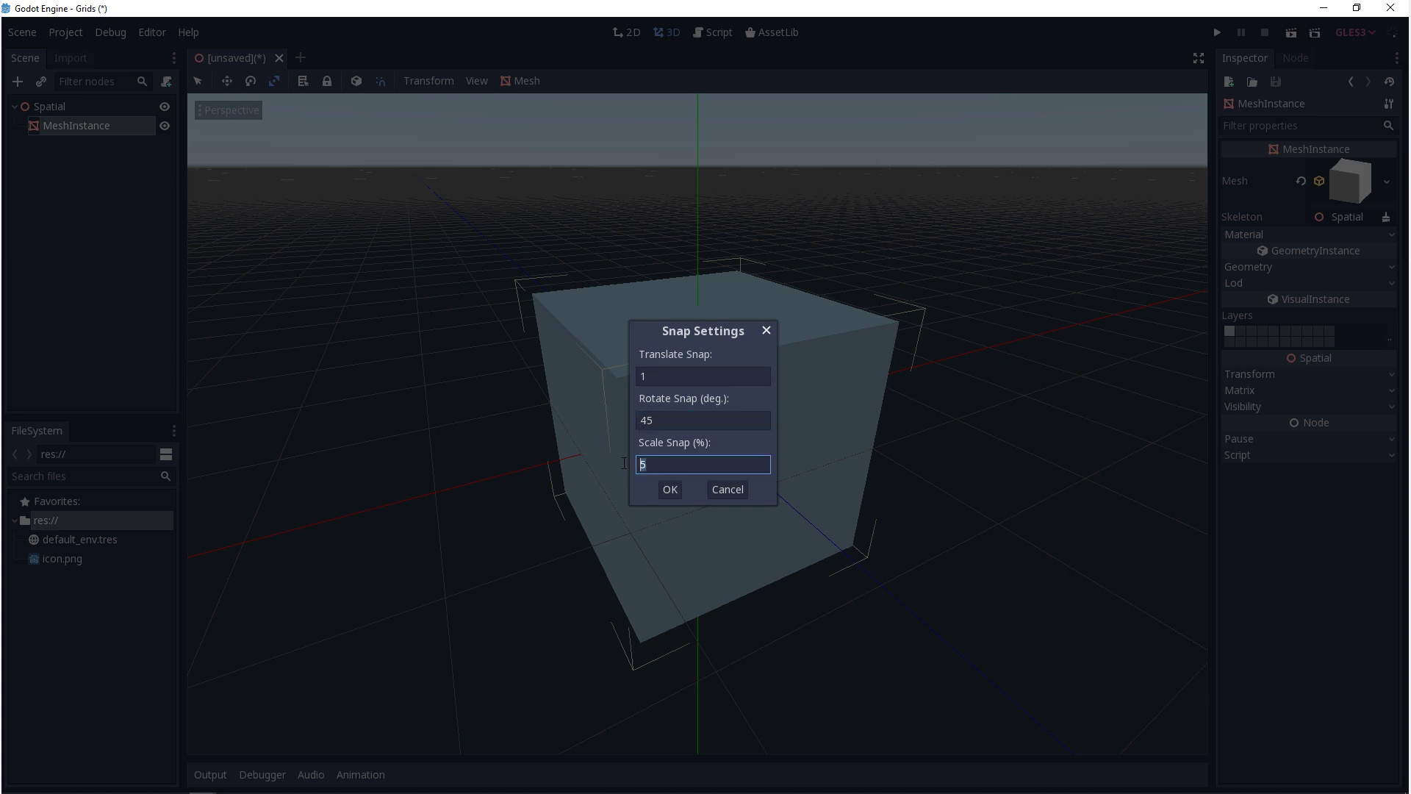
pyautogui.click(670, 490)
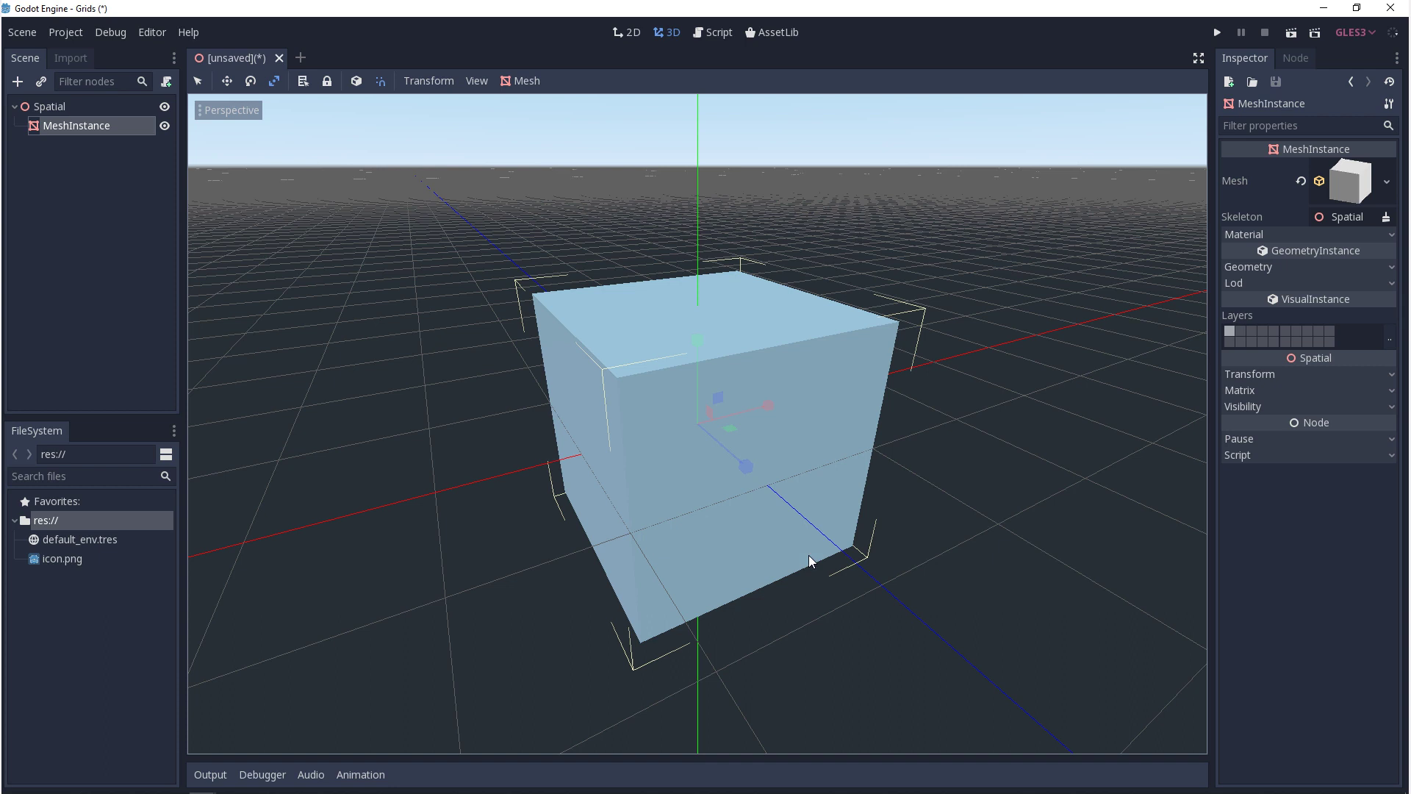
pyautogui.moveTo(769, 408); pyautogui.dragTo(794, 405)
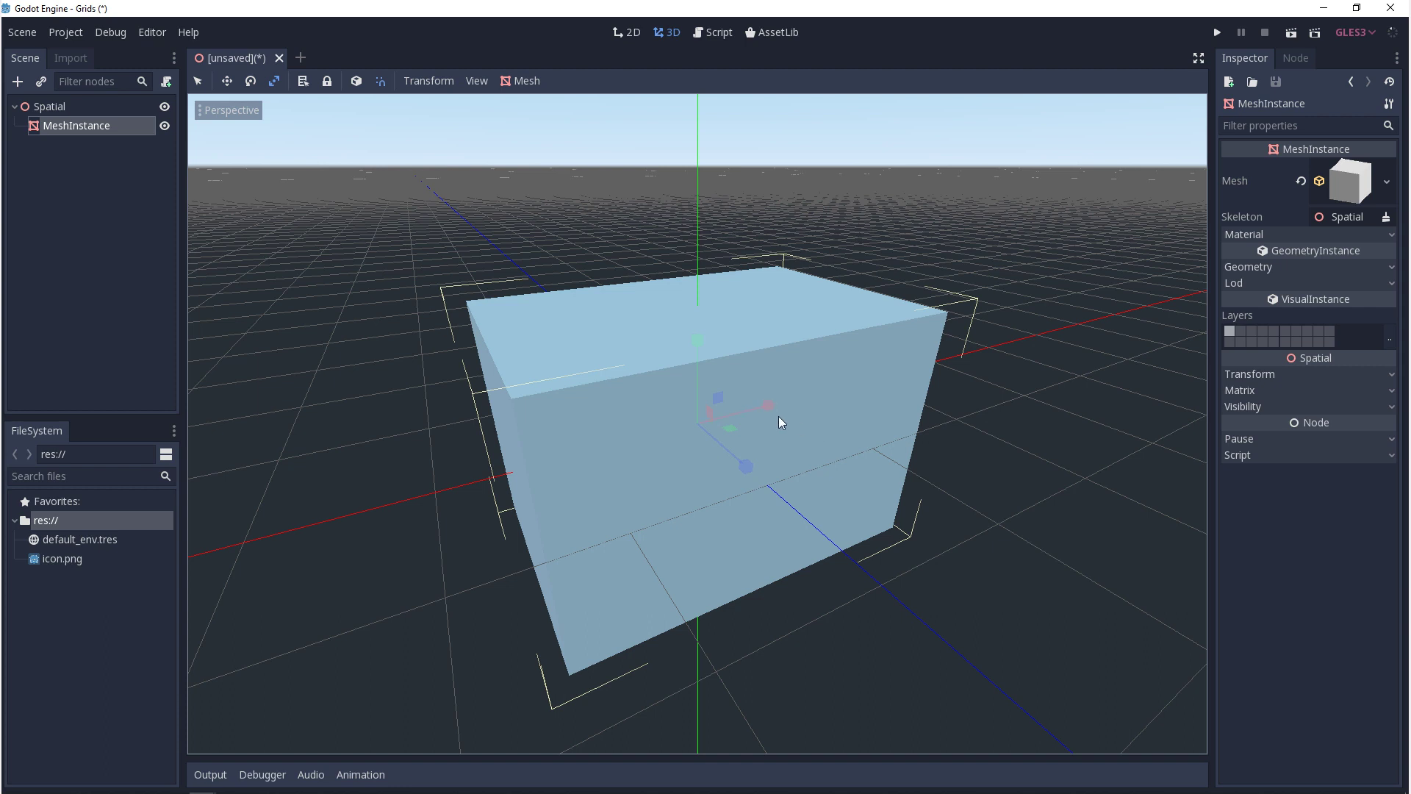
pyautogui.moveTo(768, 407); pyautogui.dragTo(722, 425)
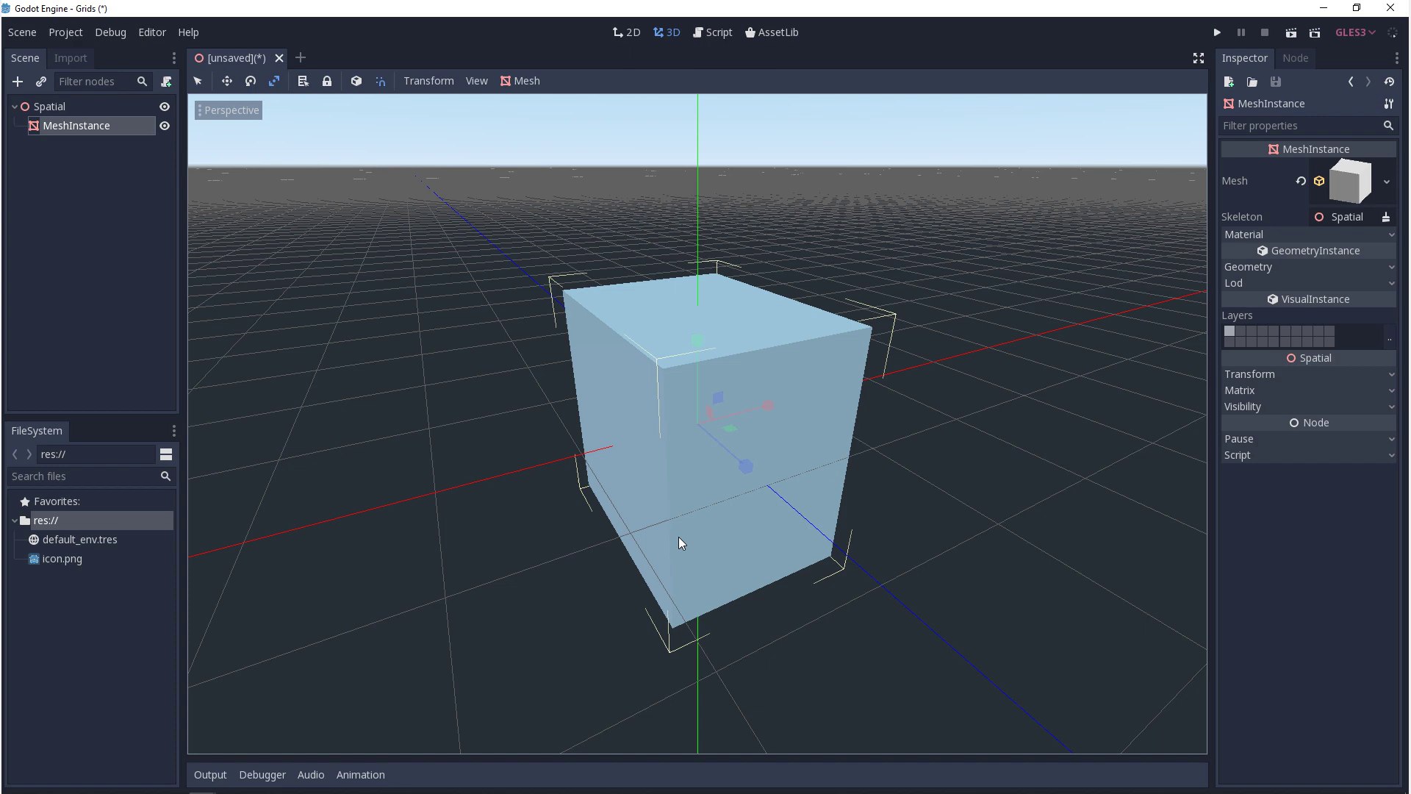
# - Add a MeshInstance2D child under Spatial and give it a new CubeMesh
pyautogui.rightClick(53, 106)
pyautogui.click(99, 114)
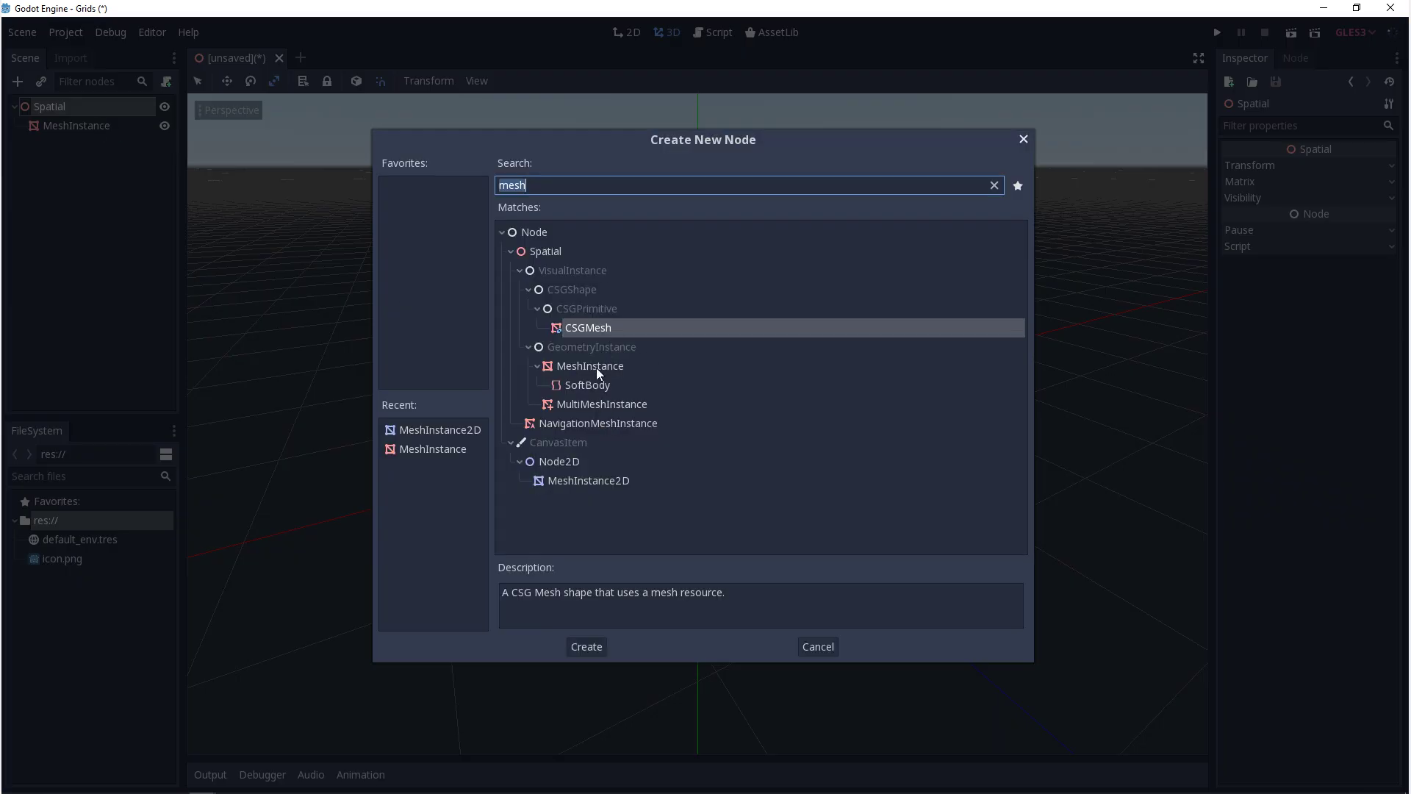
pyautogui.doubleClick(592, 481)
pyautogui.click(1341, 170)
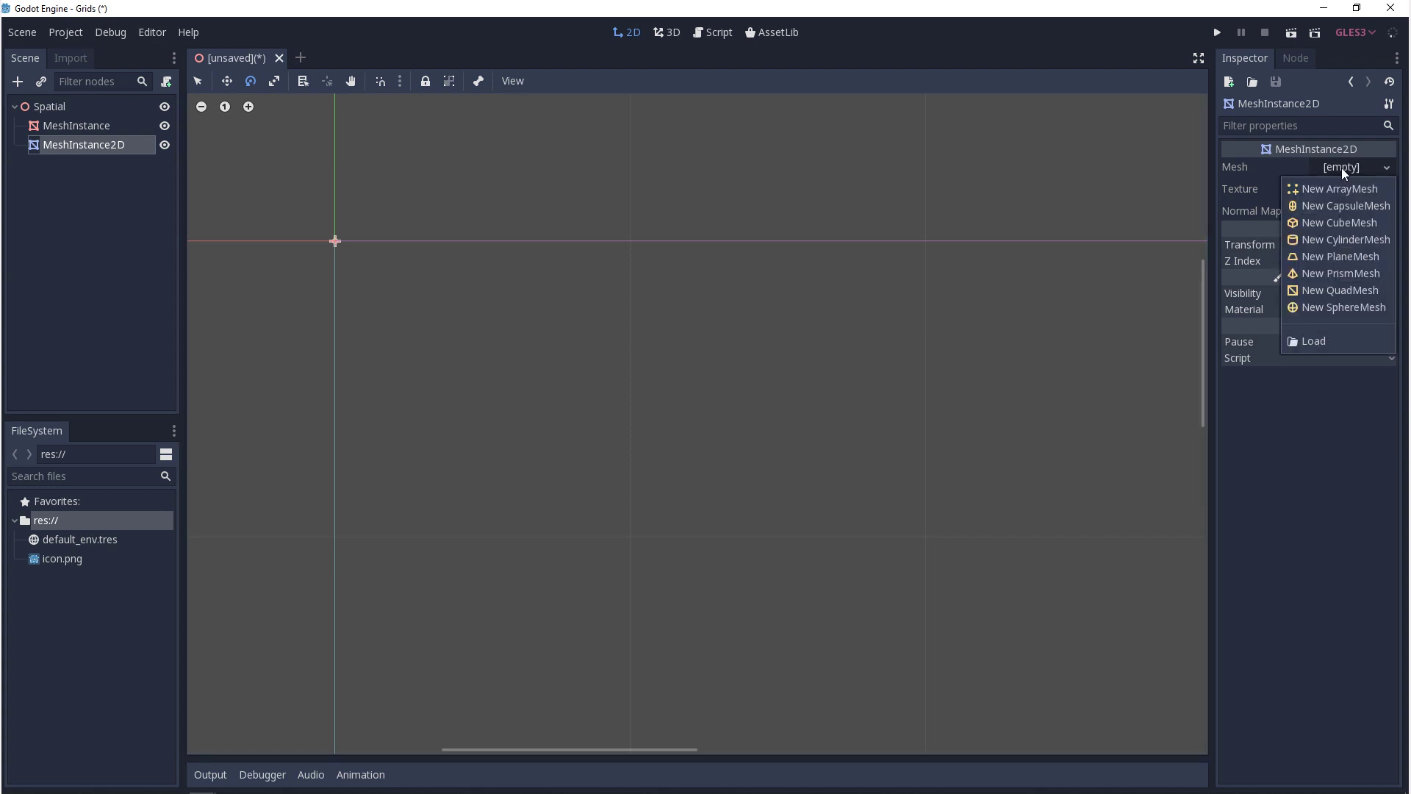
pyautogui.click(1339, 222)
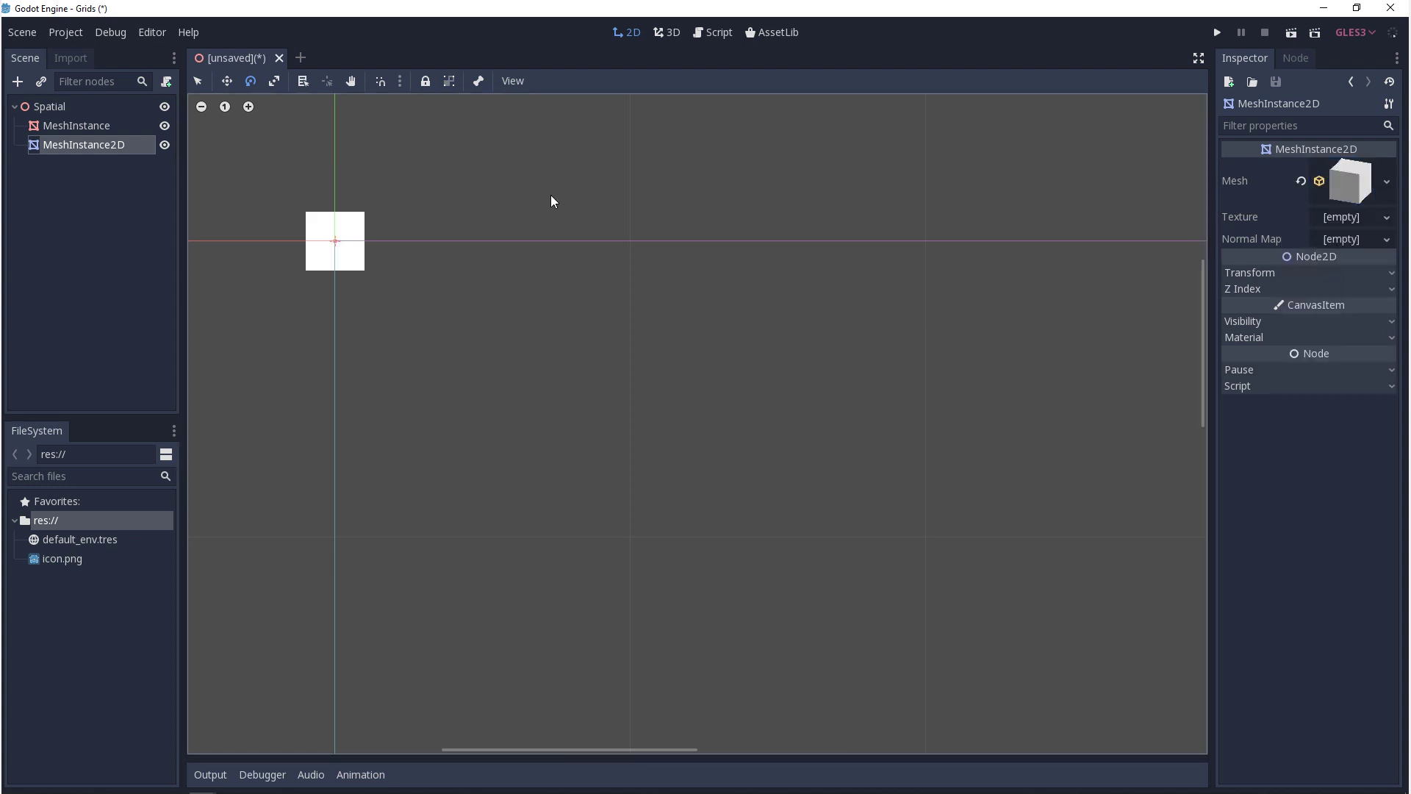
# - Toggle the 2D canvas grid off and on, then hide it with G
pyautogui.click(513, 83)
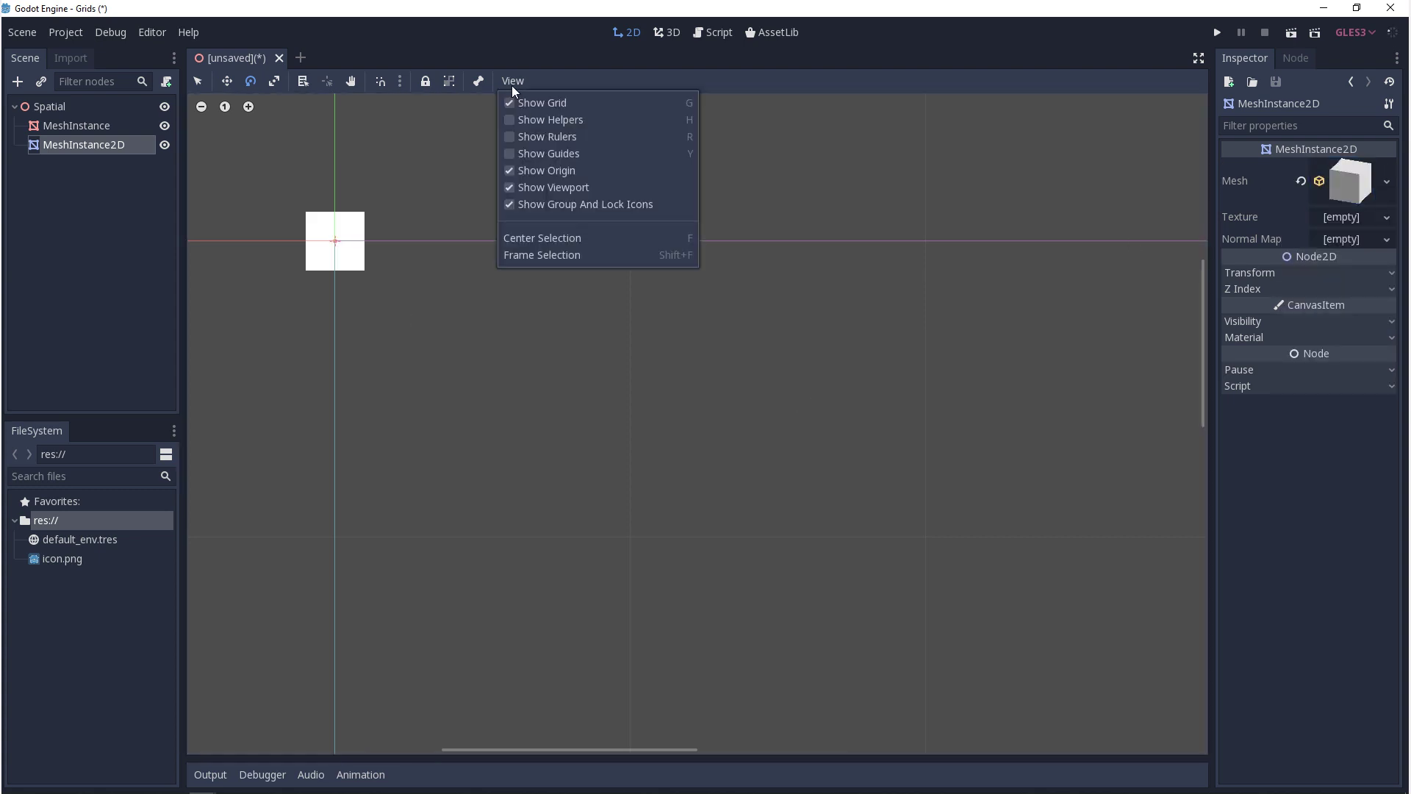
pyautogui.click(552, 106)
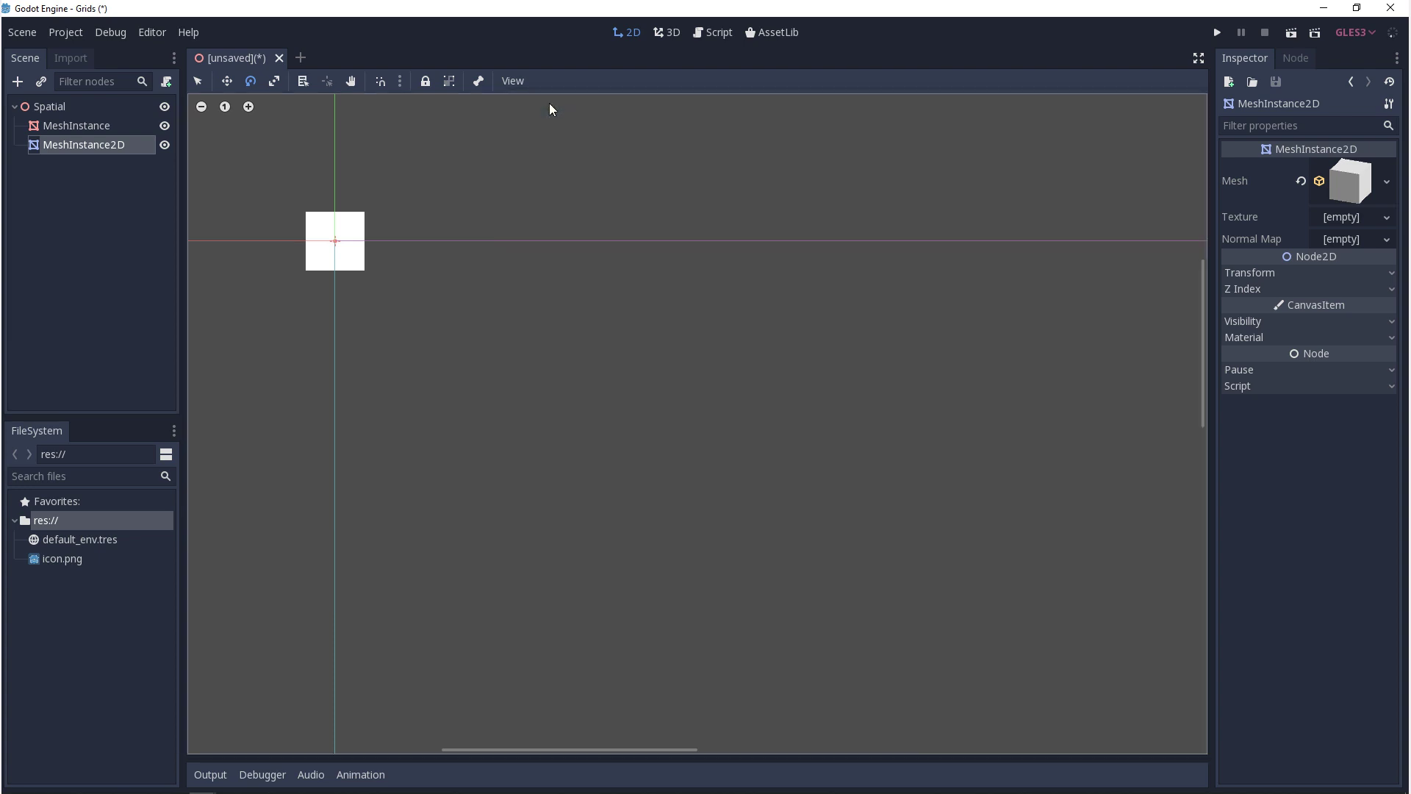
pyautogui.click(513, 82)
pyautogui.click(552, 107)
pyautogui.press('g')
pyautogui.press('g')
# - Set the 2D Grid Step to 2 px × 2 px and turn on Use Snap
pyautogui.click(400, 82)
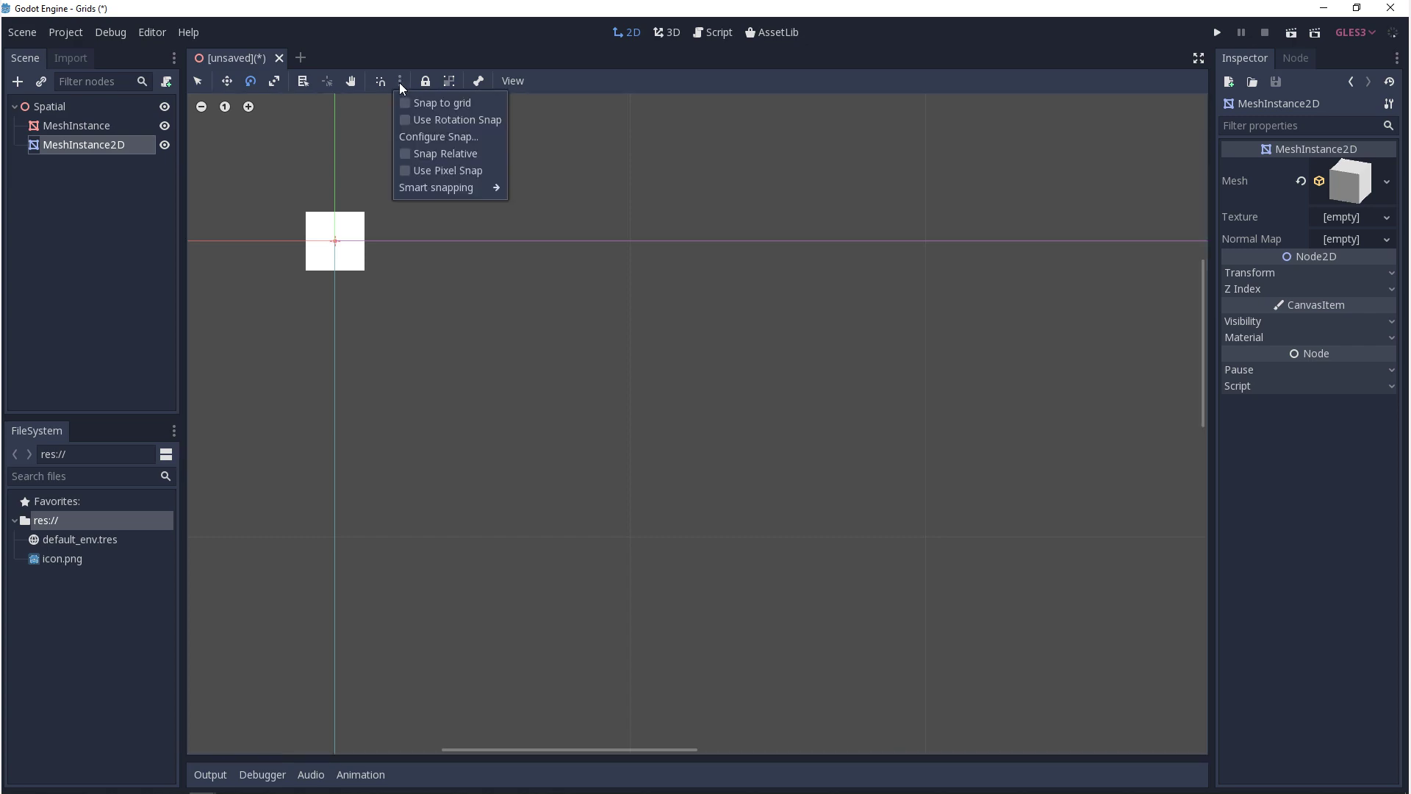
pyautogui.click(442, 139)
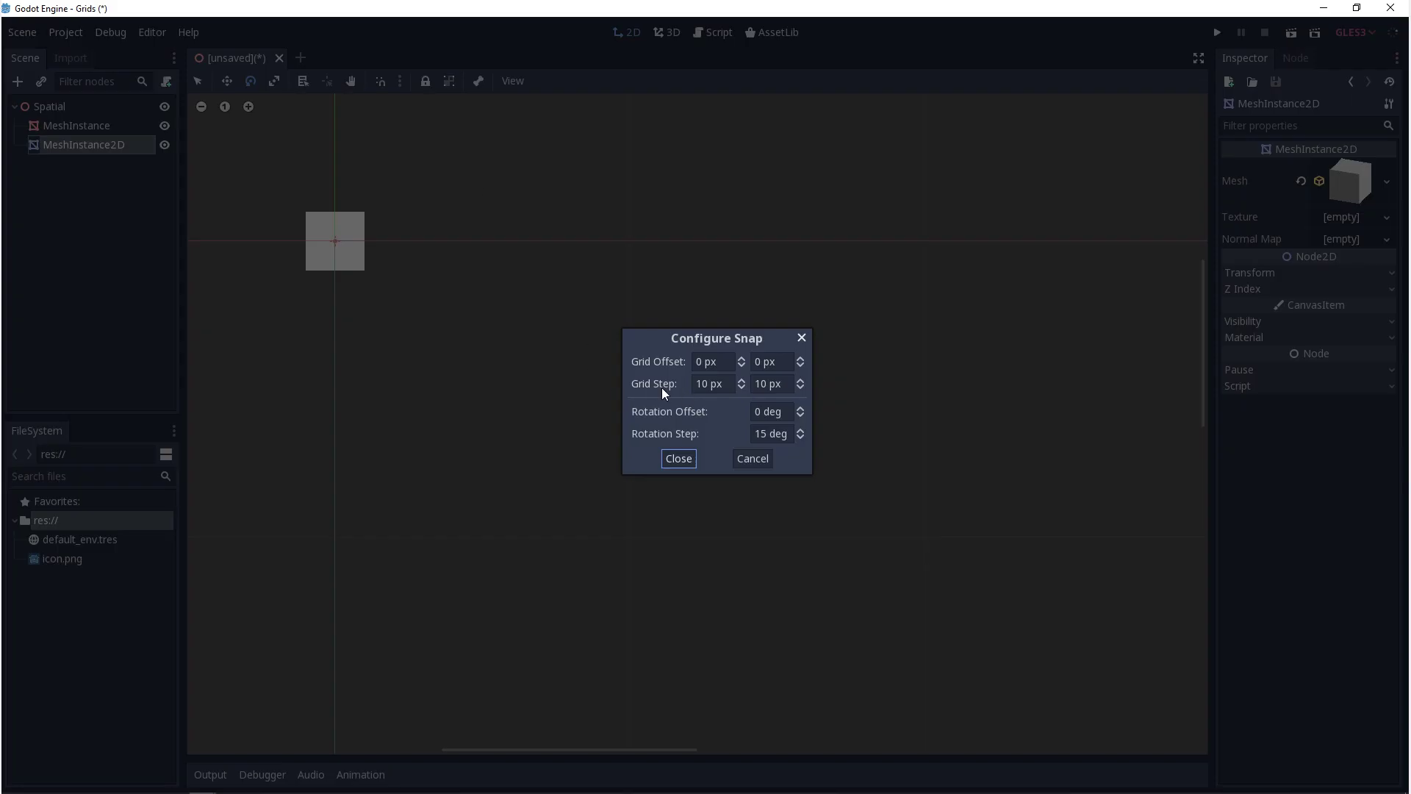
pyautogui.click(698, 383)
pyautogui.write('2')
pyautogui.press('Tab')
pyautogui.write('2')
pyautogui.click(679, 459)
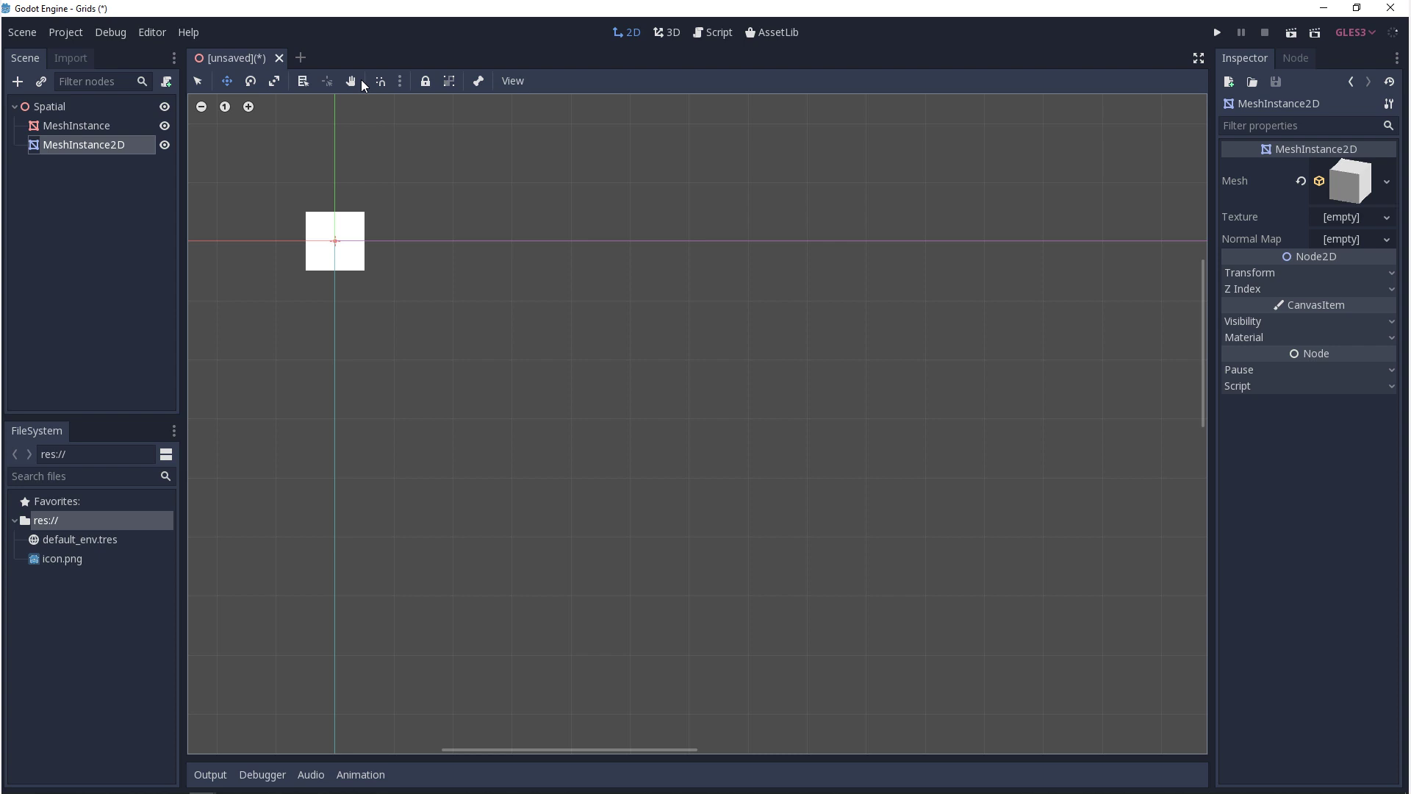
pyautogui.click(381, 82)
pyautogui.hotkey('shift', 's')
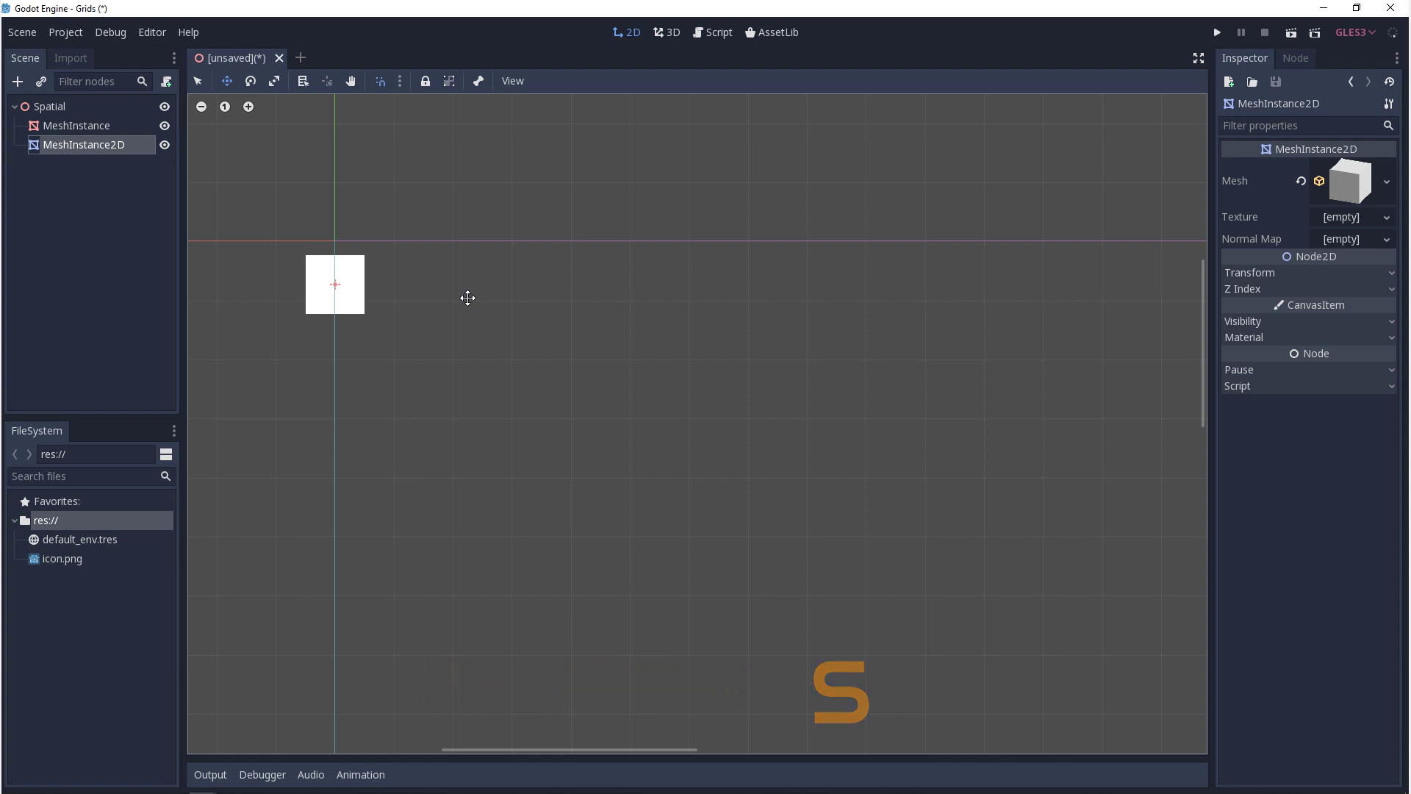
# - Enable Snap to grid and move the white square down and back in grid steps
pyautogui.click(400, 81)
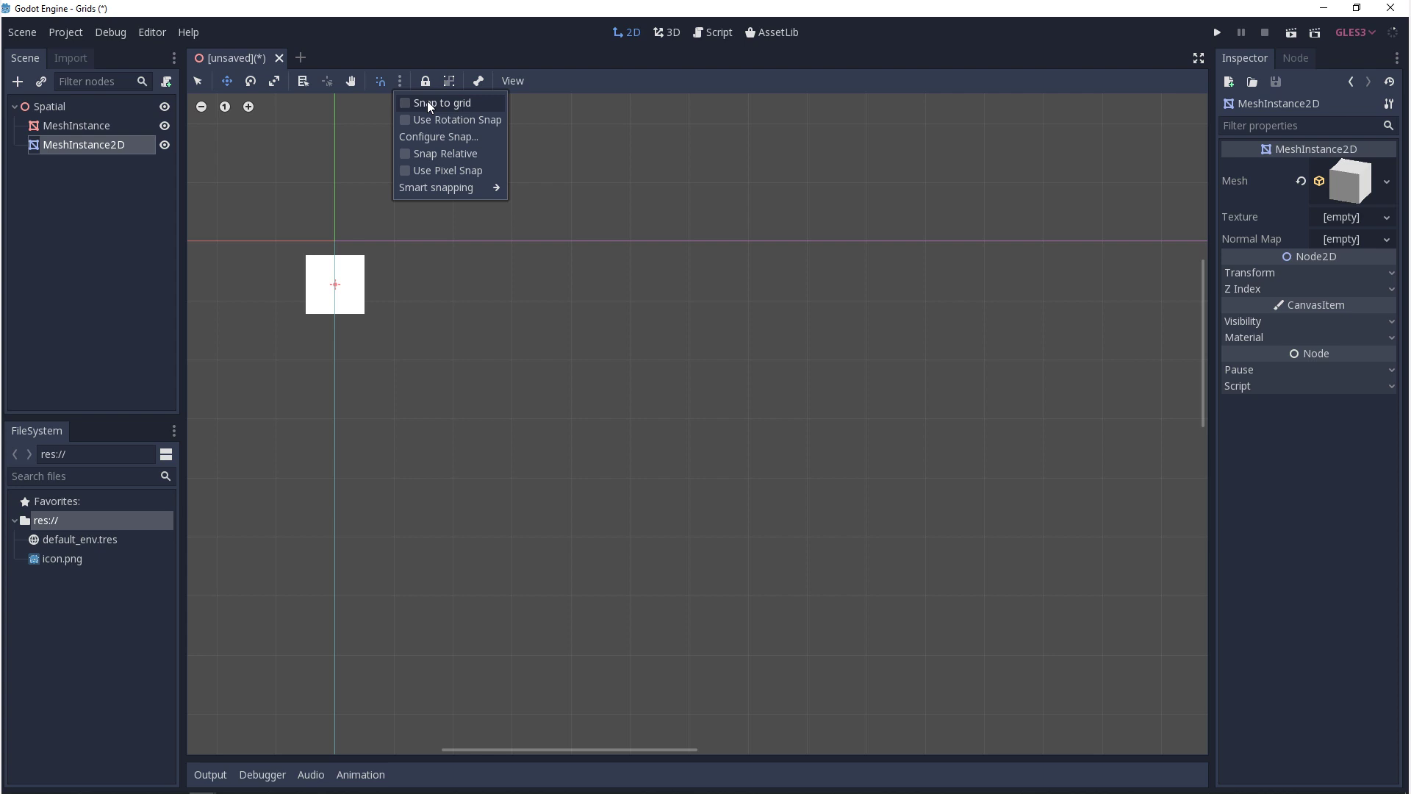
pyautogui.click(427, 101)
pyautogui.moveTo(352, 264); pyautogui.dragTo(351, 280)
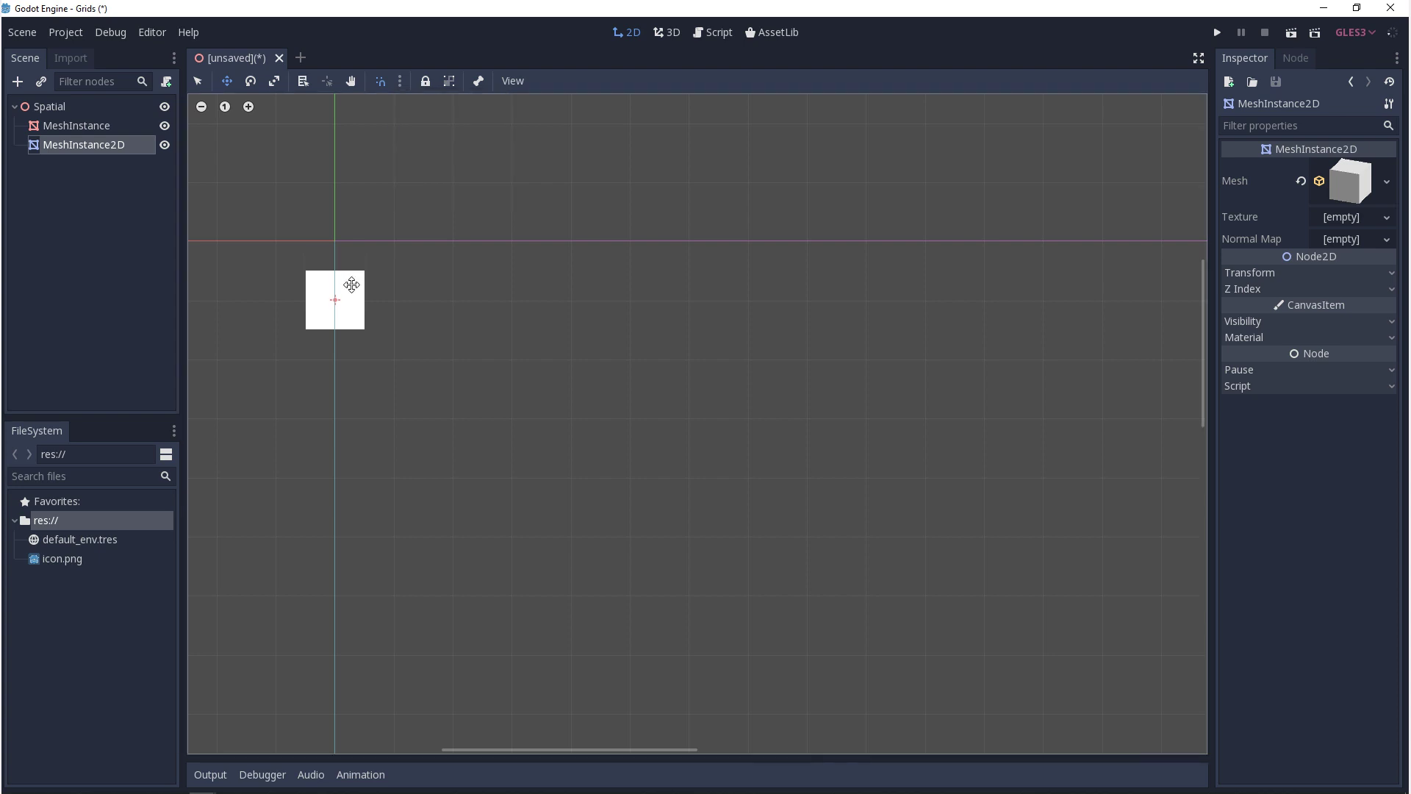
pyautogui.moveTo(351, 285)
pyautogui.mouseDown()
pyautogui.moveTo(346, 236)
pyautogui.moveTo(341, 289)
pyautogui.mouseUp()
# - Set the 2D Rotation Step to 45 degrees and rotate the square in snapped steps
pyautogui.press('e')
pyautogui.click(401, 81)
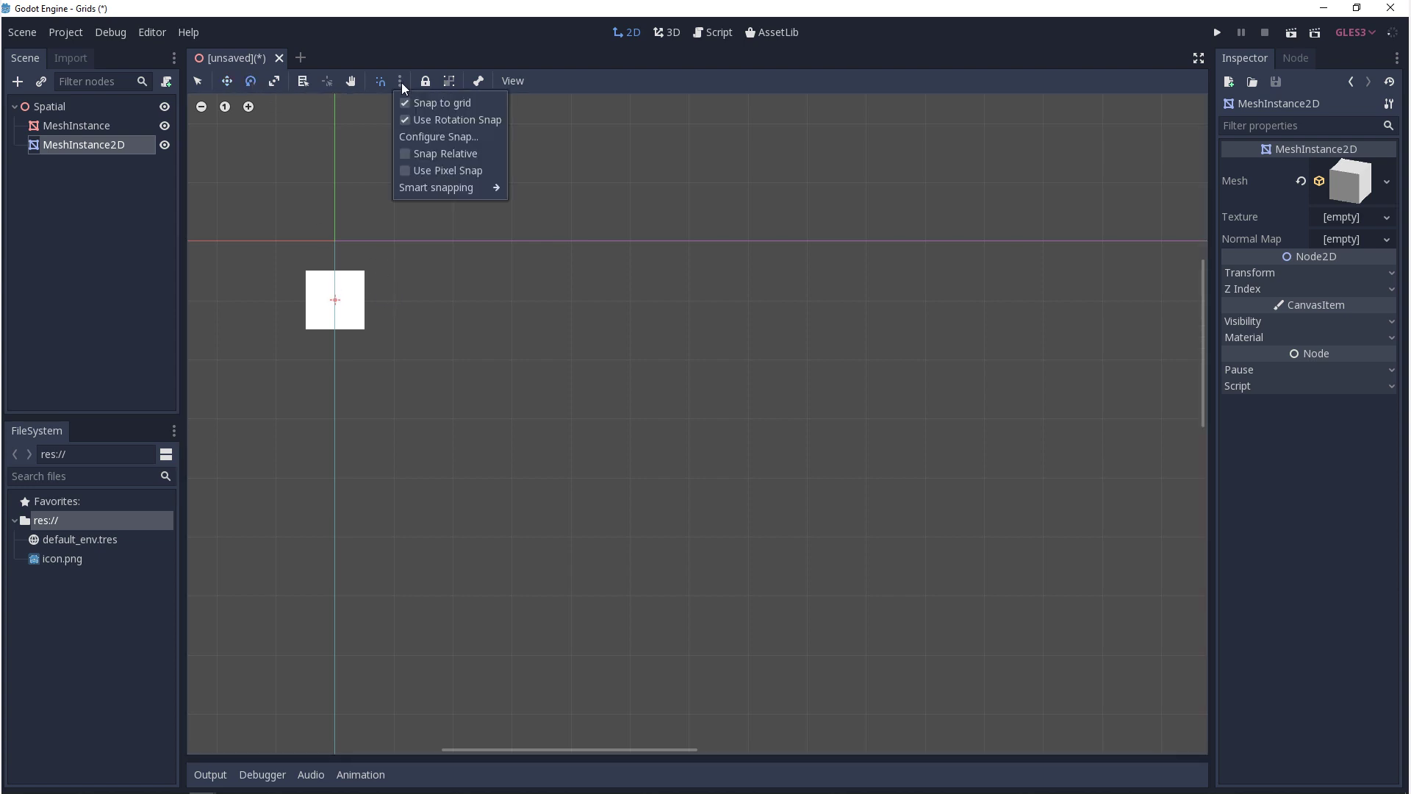
pyautogui.click(441, 138)
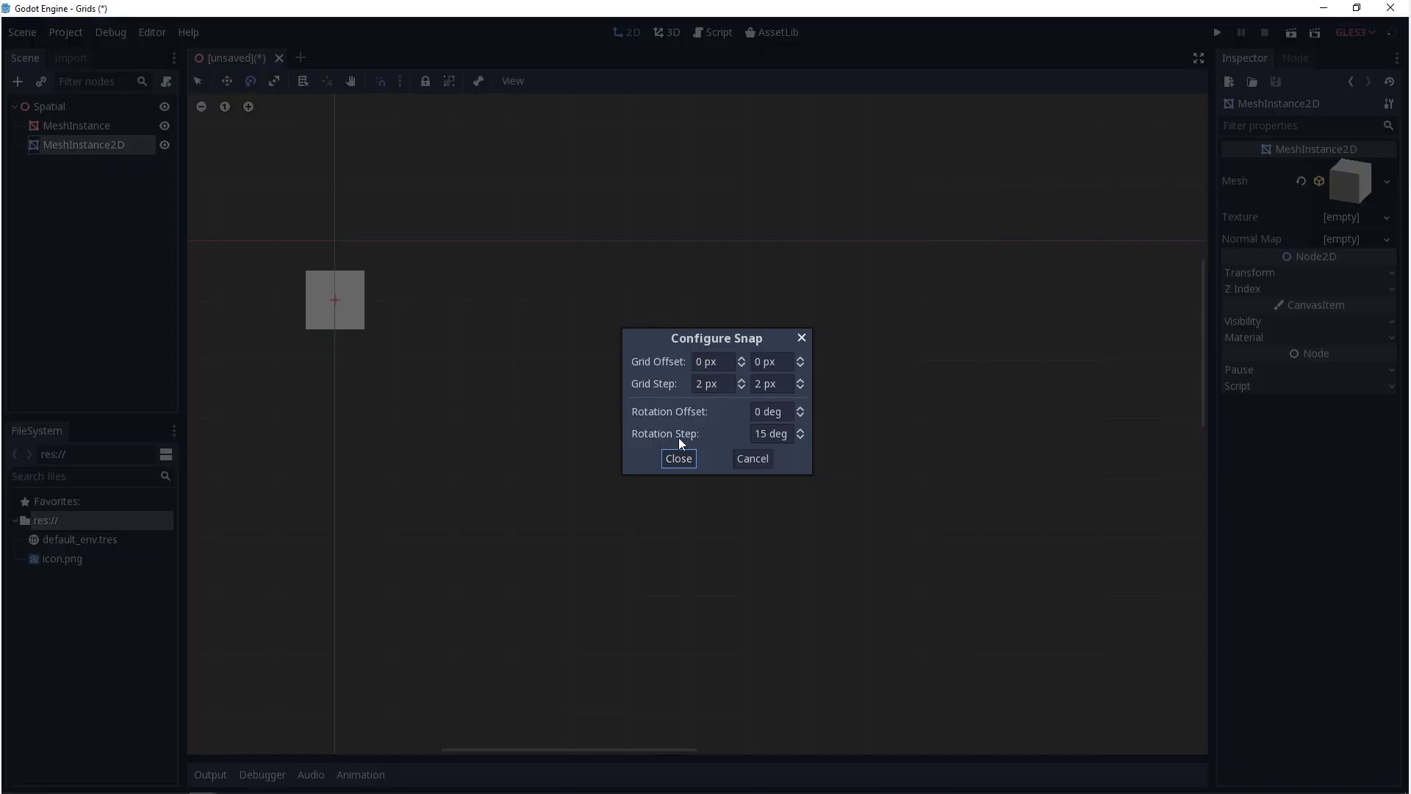
pyautogui.doubleClick(768, 433)
pyautogui.write('45')
pyautogui.press('Return')
pyautogui.moveTo(454, 303); pyautogui.dragTo(357, 312)
pyautogui.press('s')
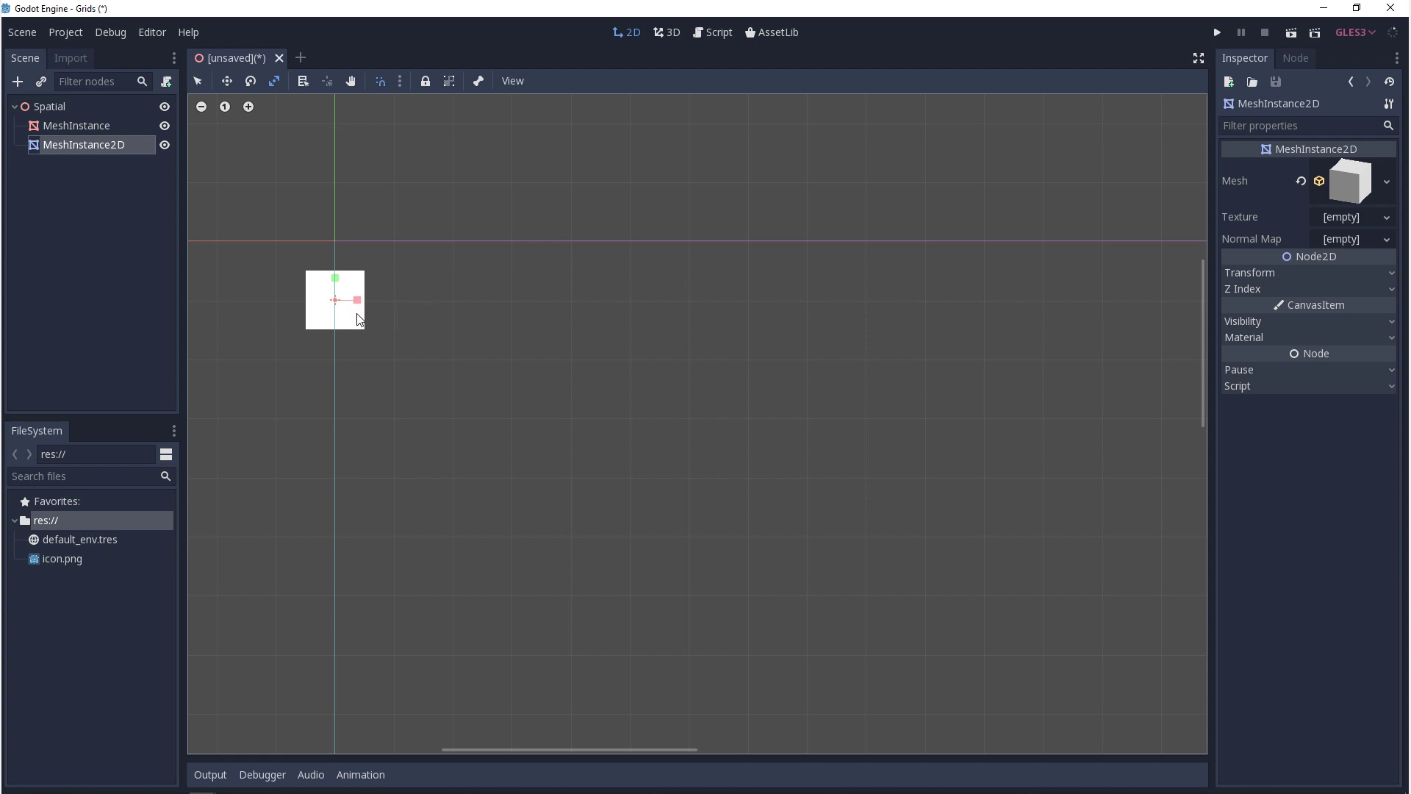